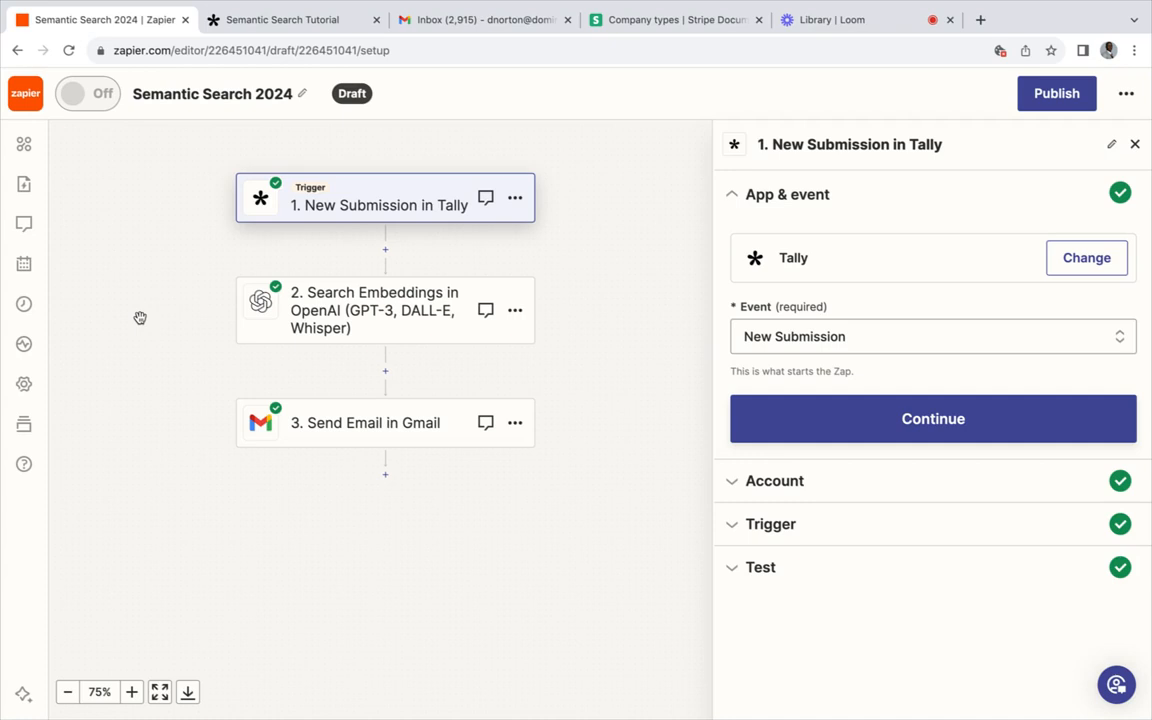
Switch to the Stripe documentation and review the Atlas pages Overview, How Atlas works and Company types, including the C Corporation section.
left_click(672, 16)
scroll(489, 349, "up", 1)
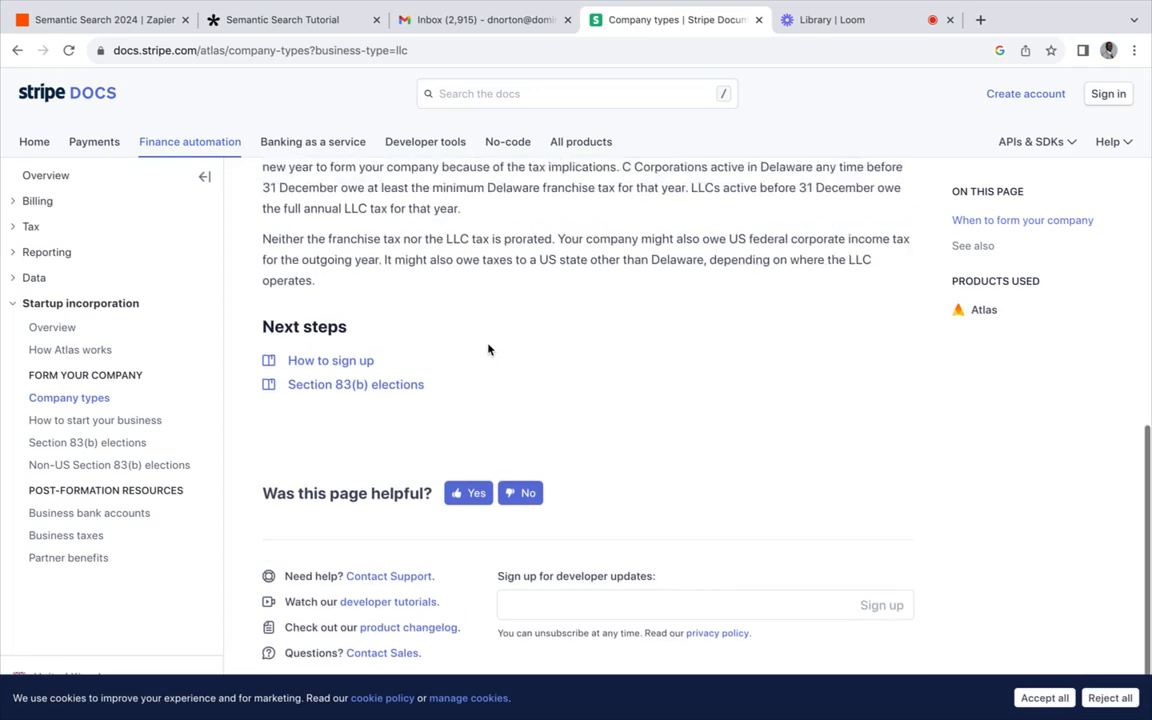
scroll(489, 349, "up", 10)
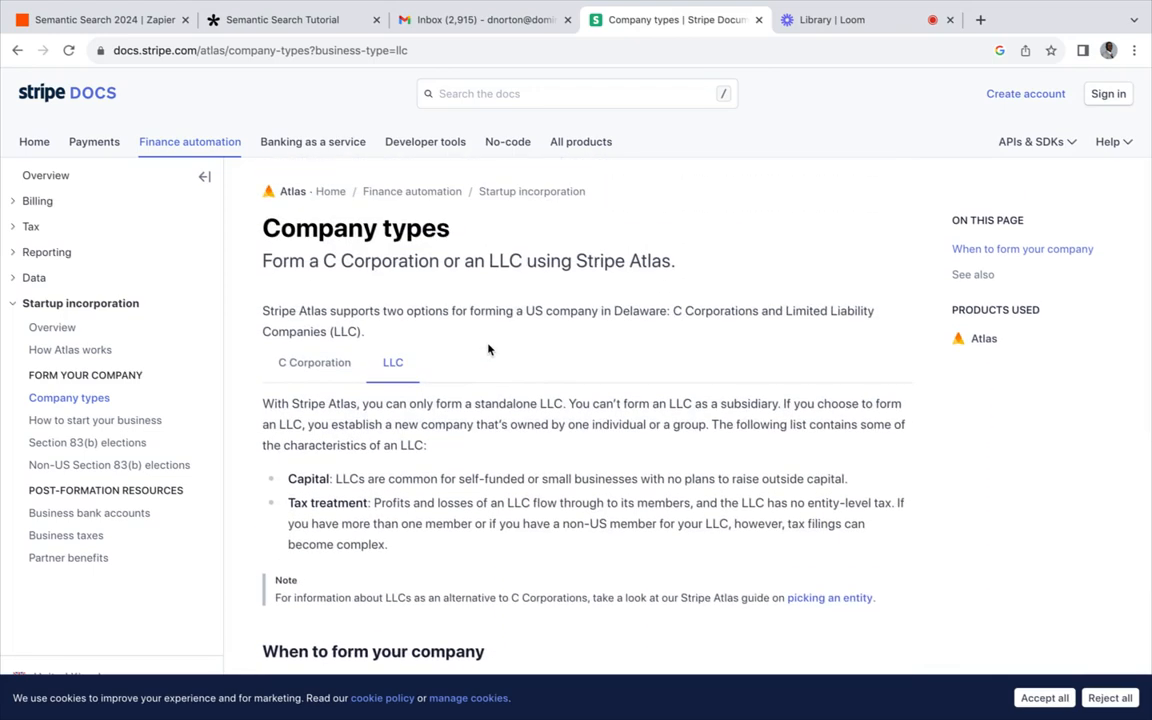
left_click(44, 328)
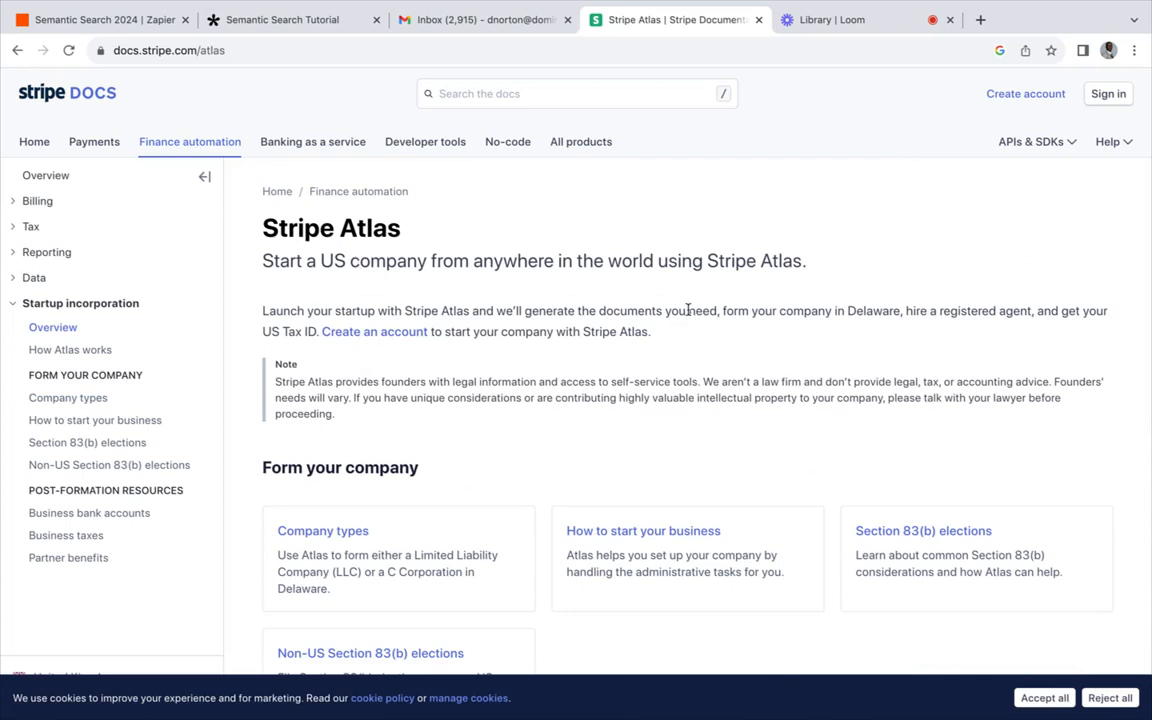
left_click(78, 350)
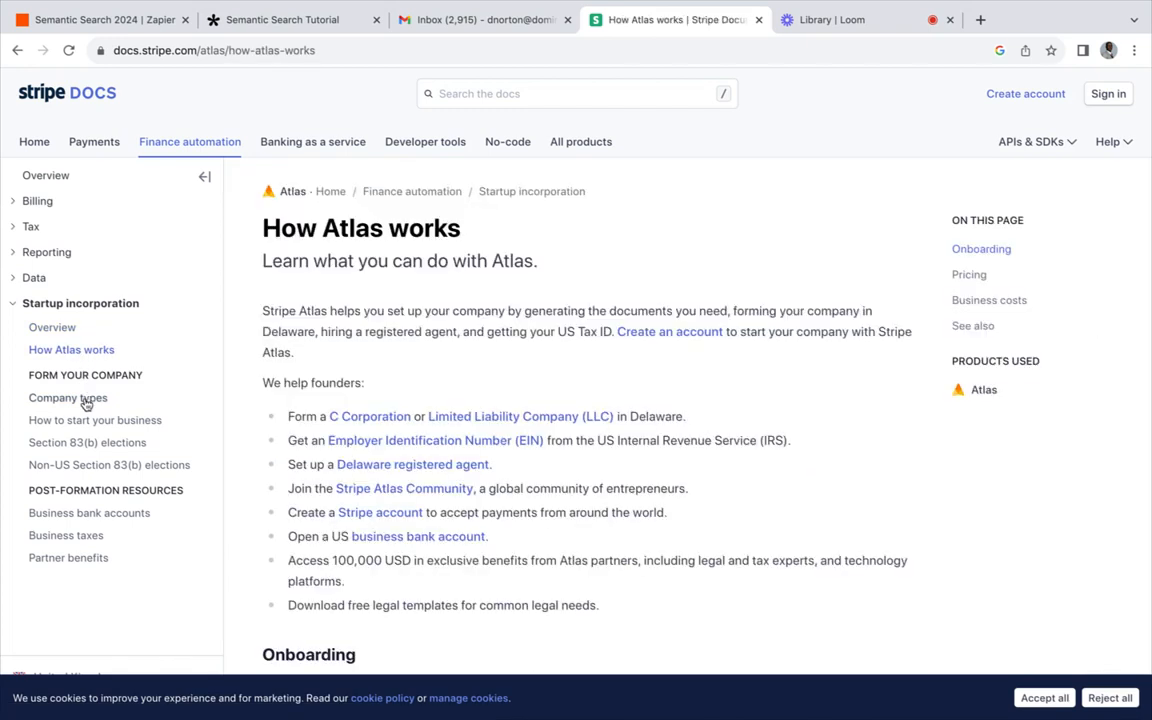
left_click(86, 400)
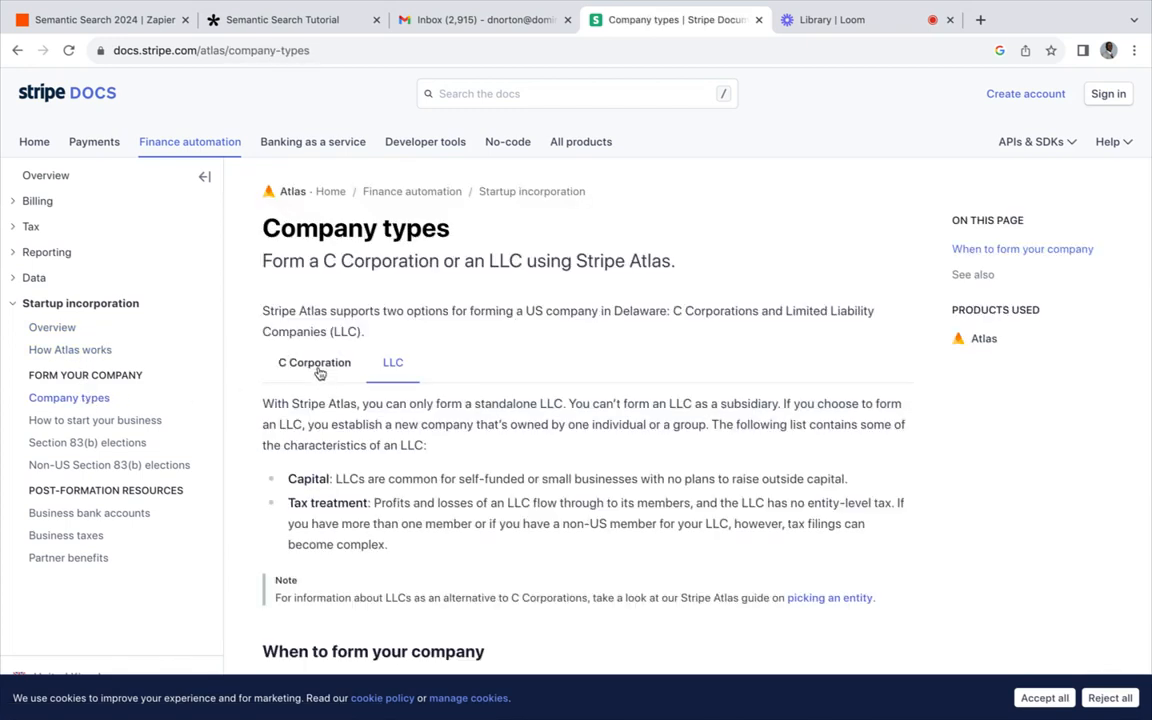
left_click(319, 370)
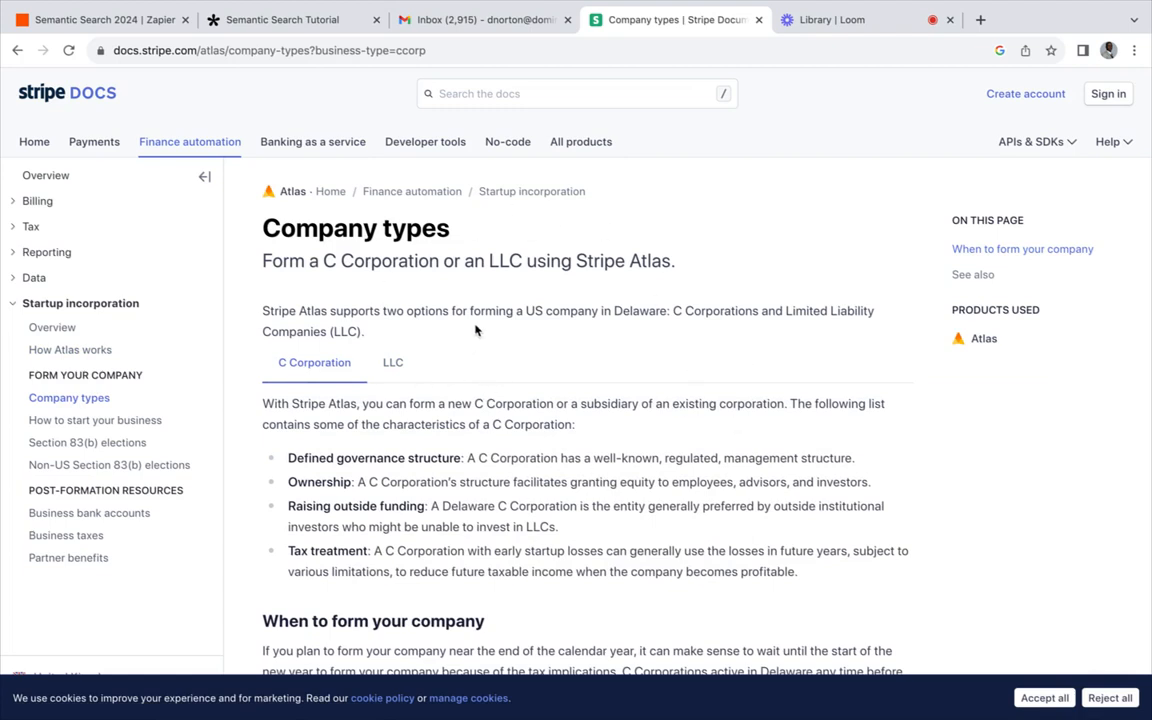
Return to the Zapier editor and inspect the Tally trigger's test record, including the submitted Stripe Atlas question.
left_click(105, 20)
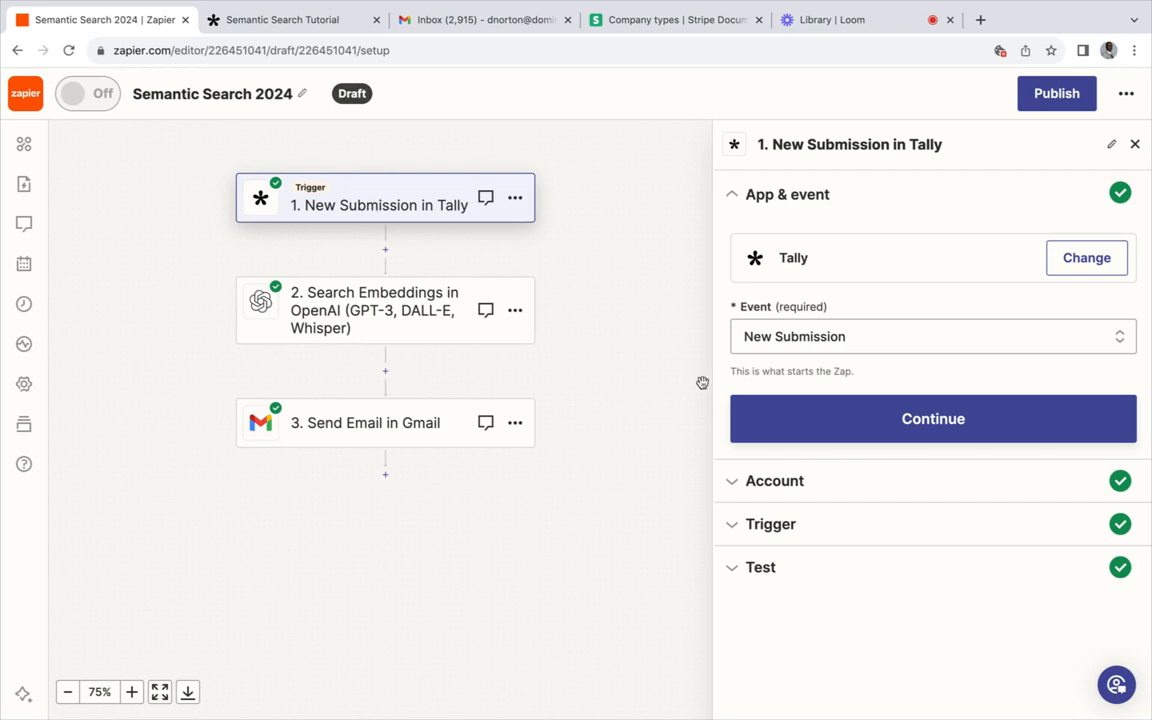
left_click(806, 567)
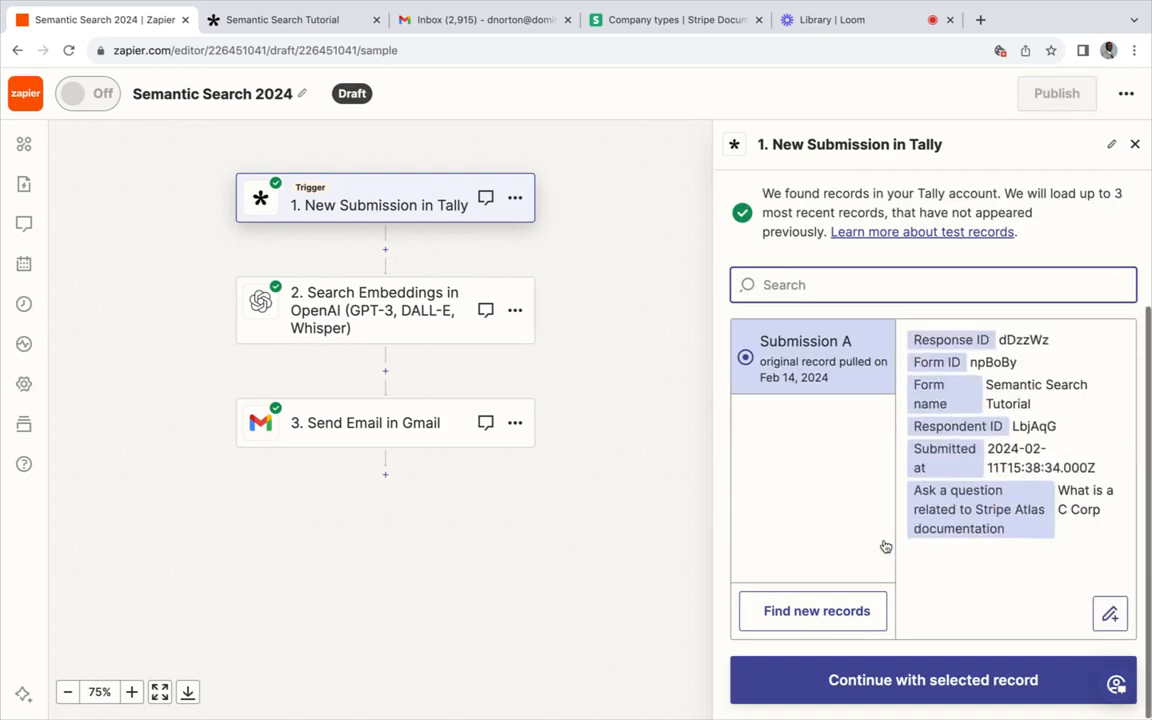
scroll(900, 460, "up", 2)
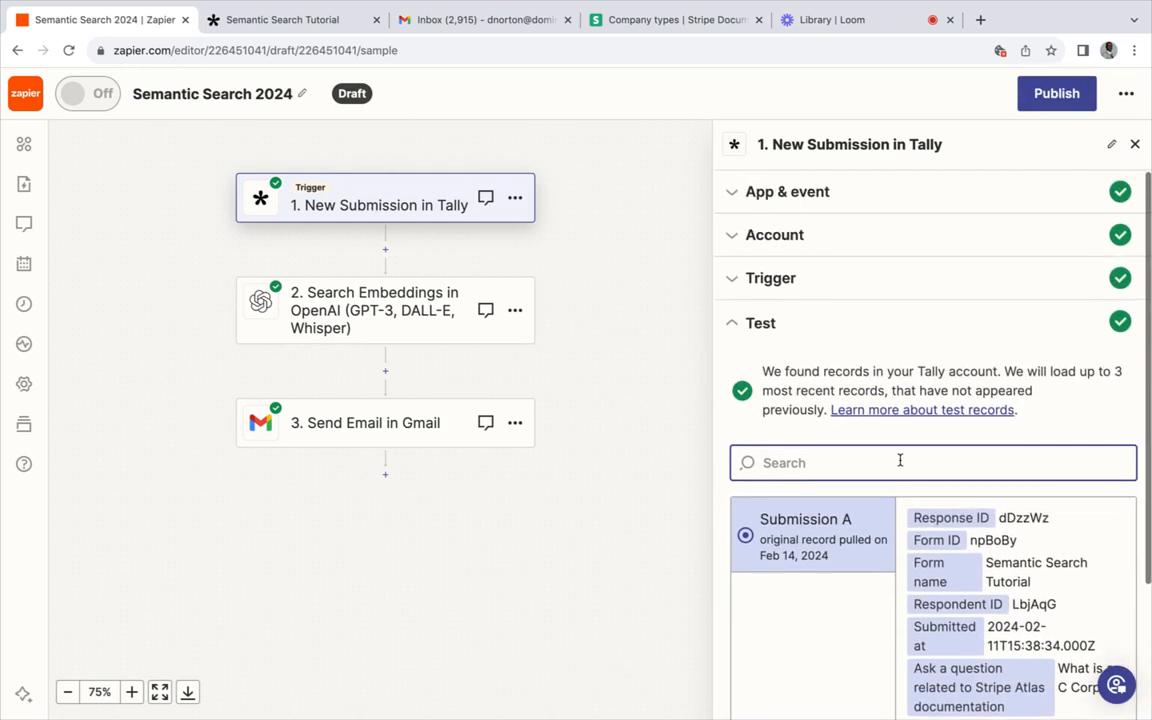
scroll(960, 385, "down", 3)
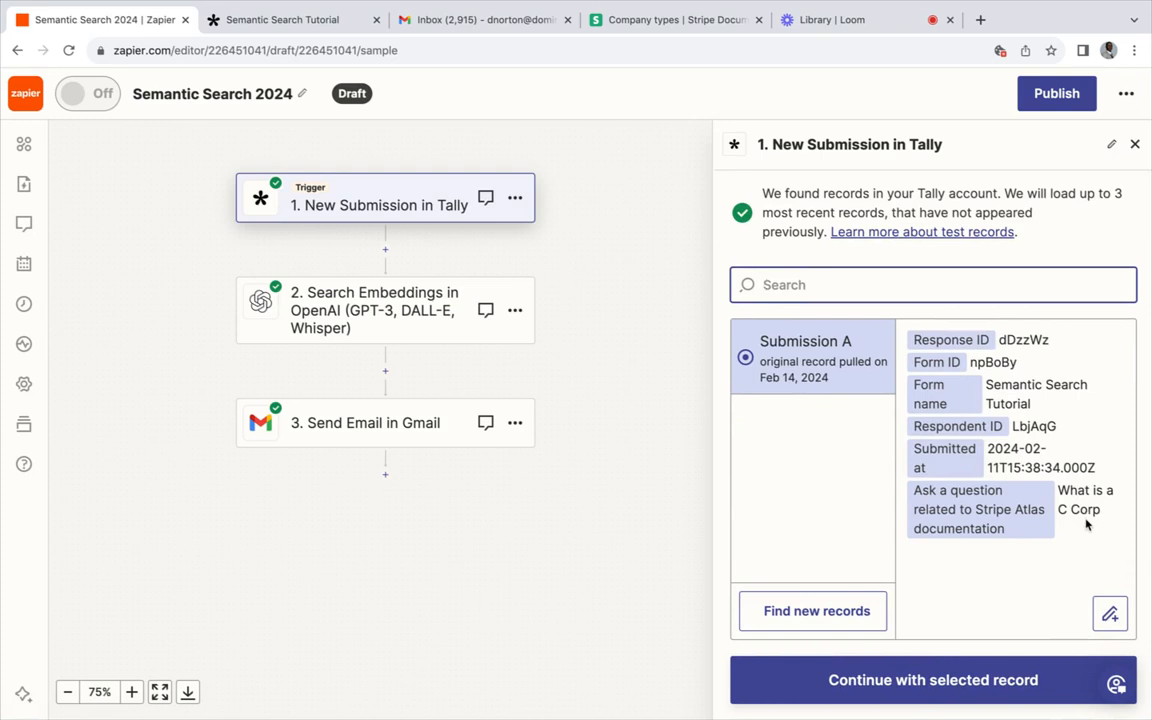
Examine the Search Embeddings action in OpenAI, reading its query, every document entry and the setting for when nothing is found.
left_click(374, 331)
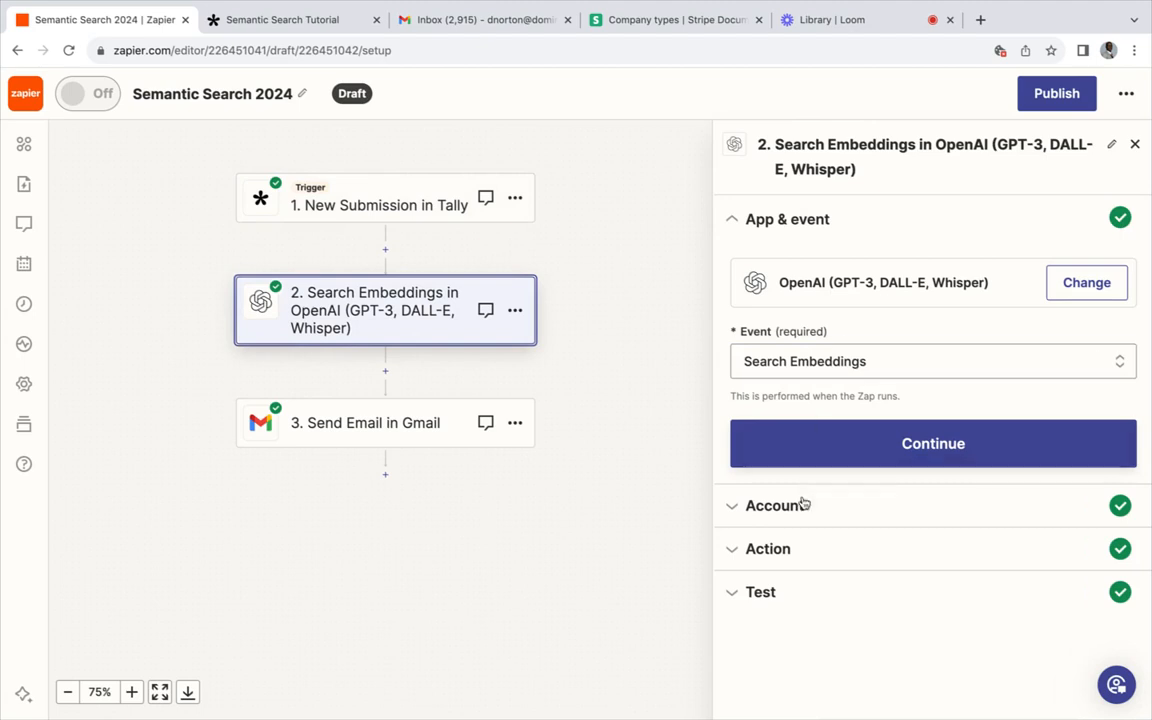
left_click(801, 551)
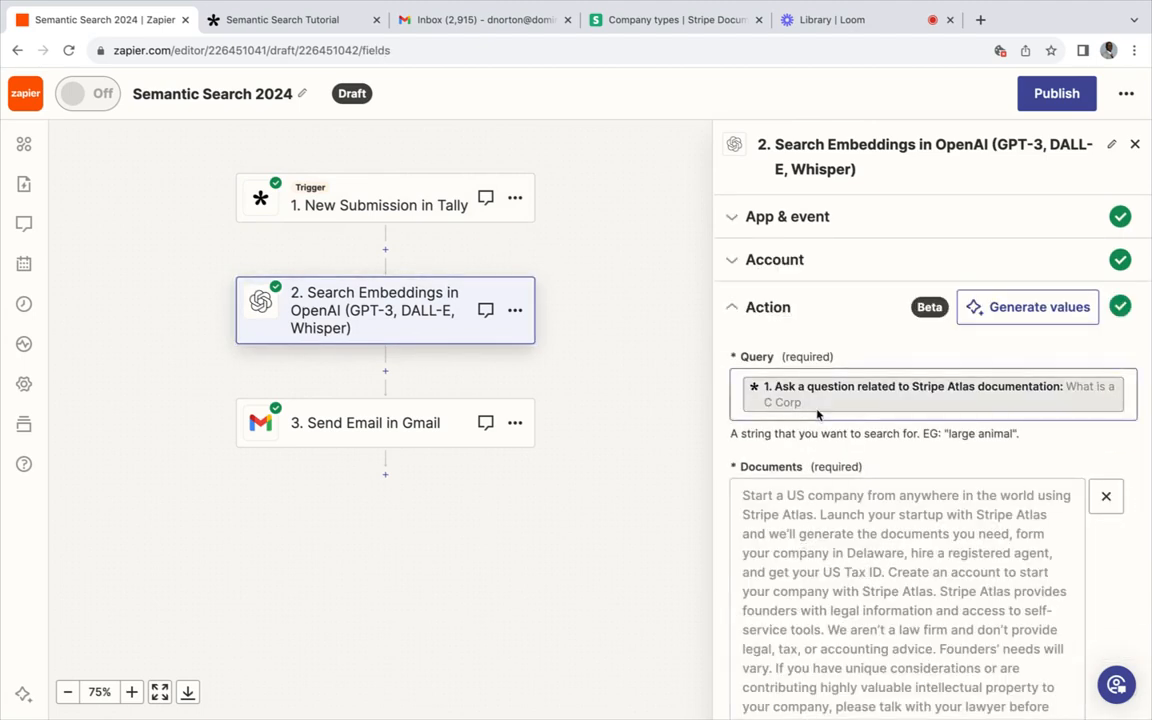
scroll(817, 413, "down", 2)
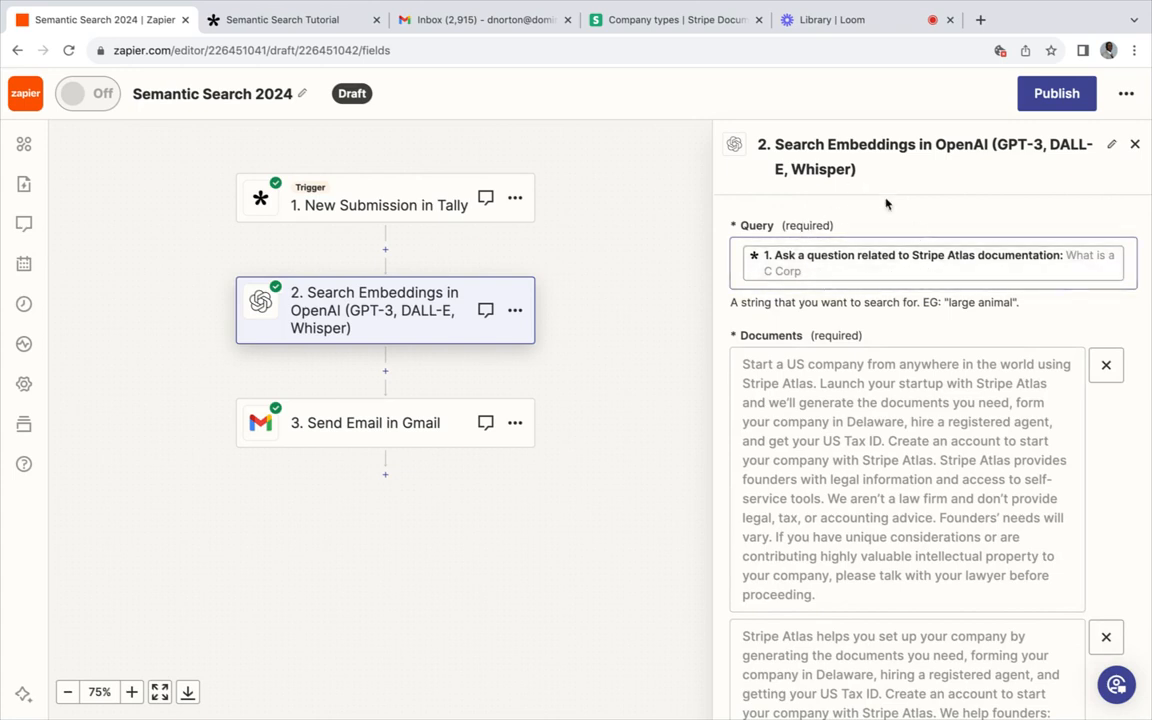
scroll(866, 283, "down", 2)
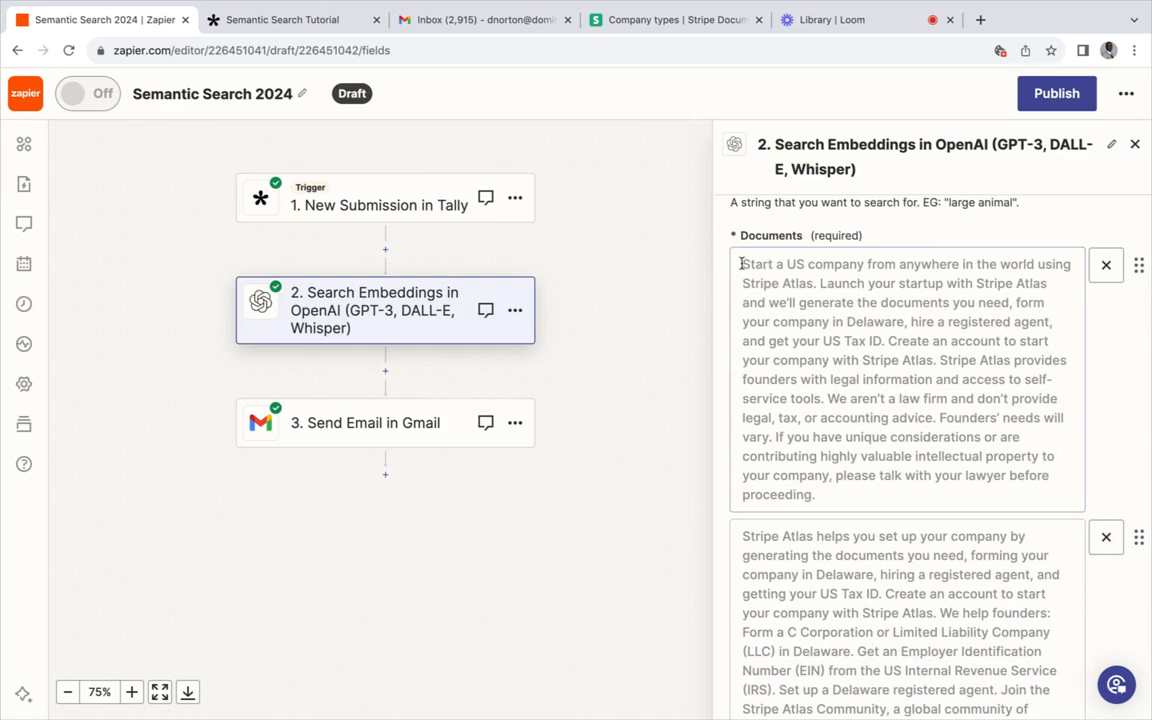
scroll(830, 328, "down", 1)
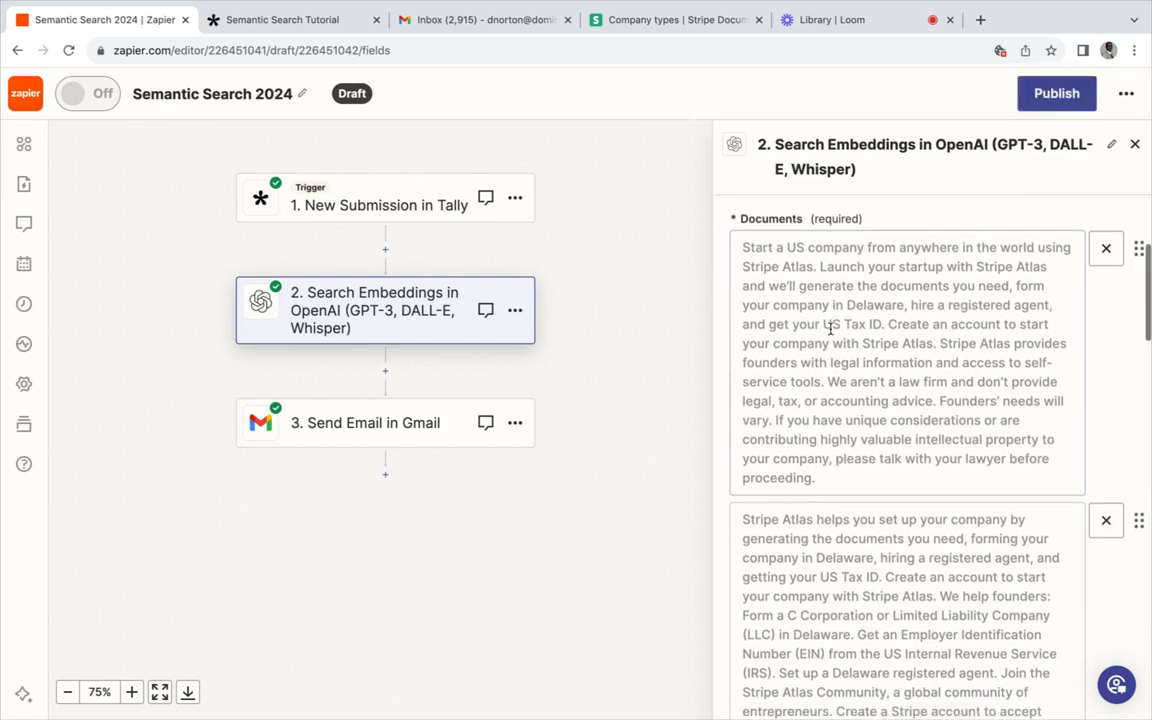
scroll(830, 328, "down", 6)
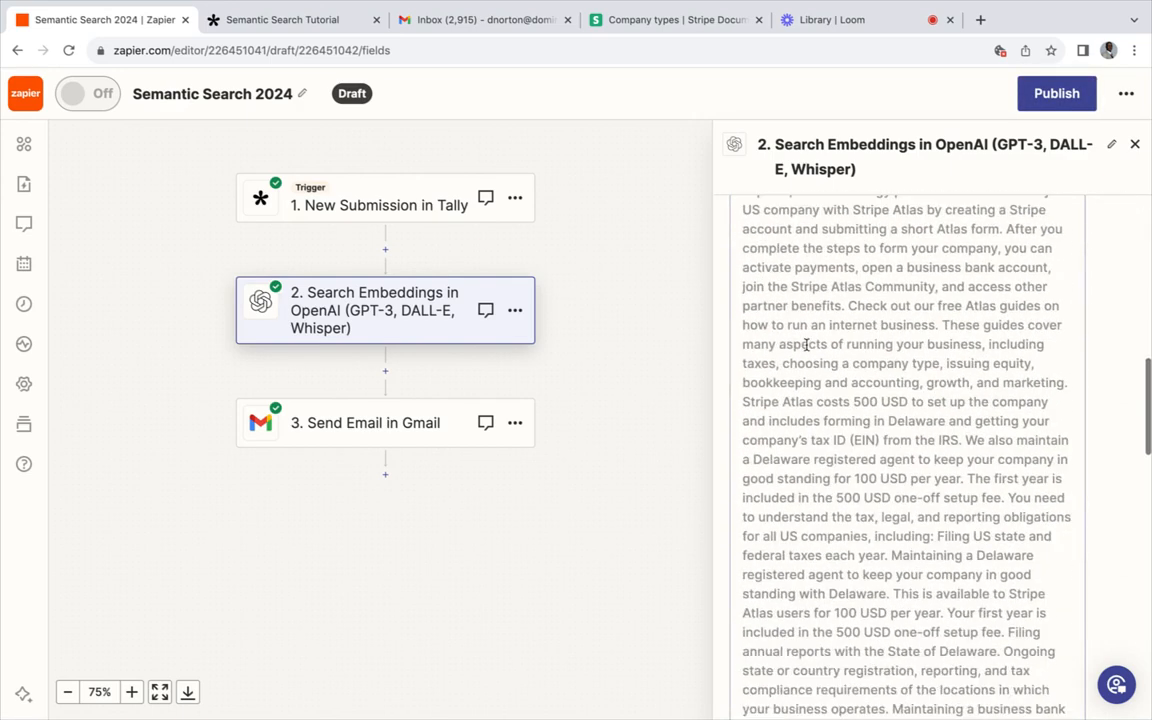
scroll(806, 344, "down", 6)
scroll(845, 442, "down", 2)
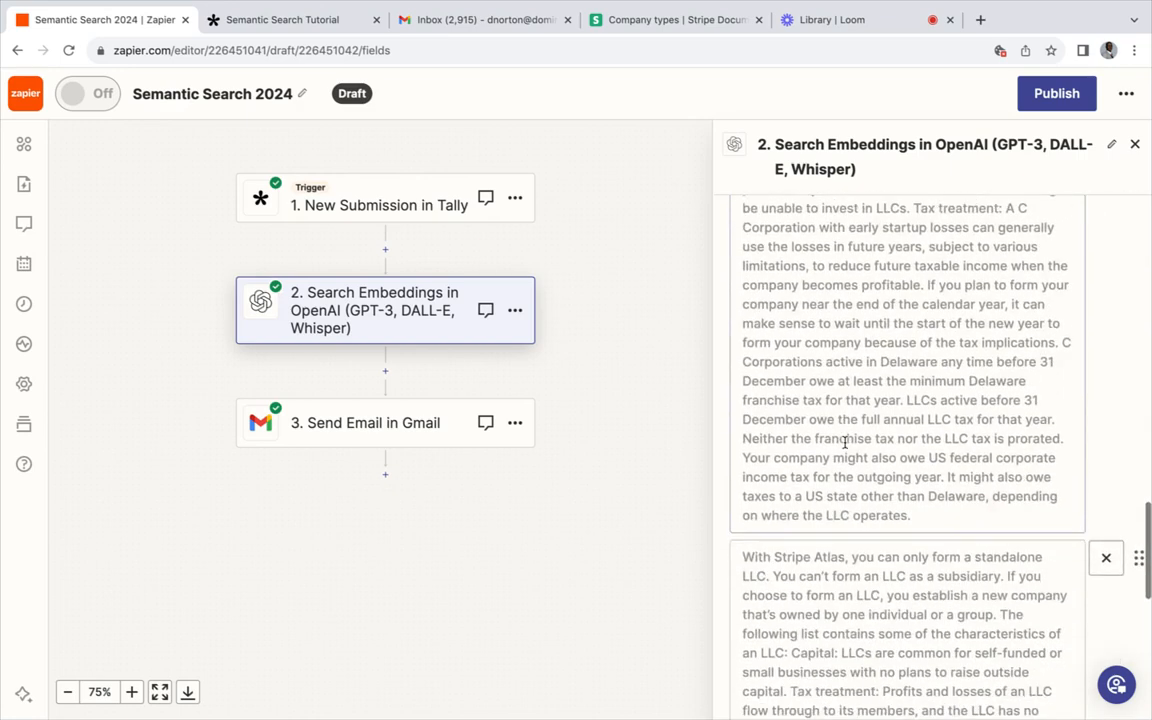
scroll(845, 442, "down", 5)
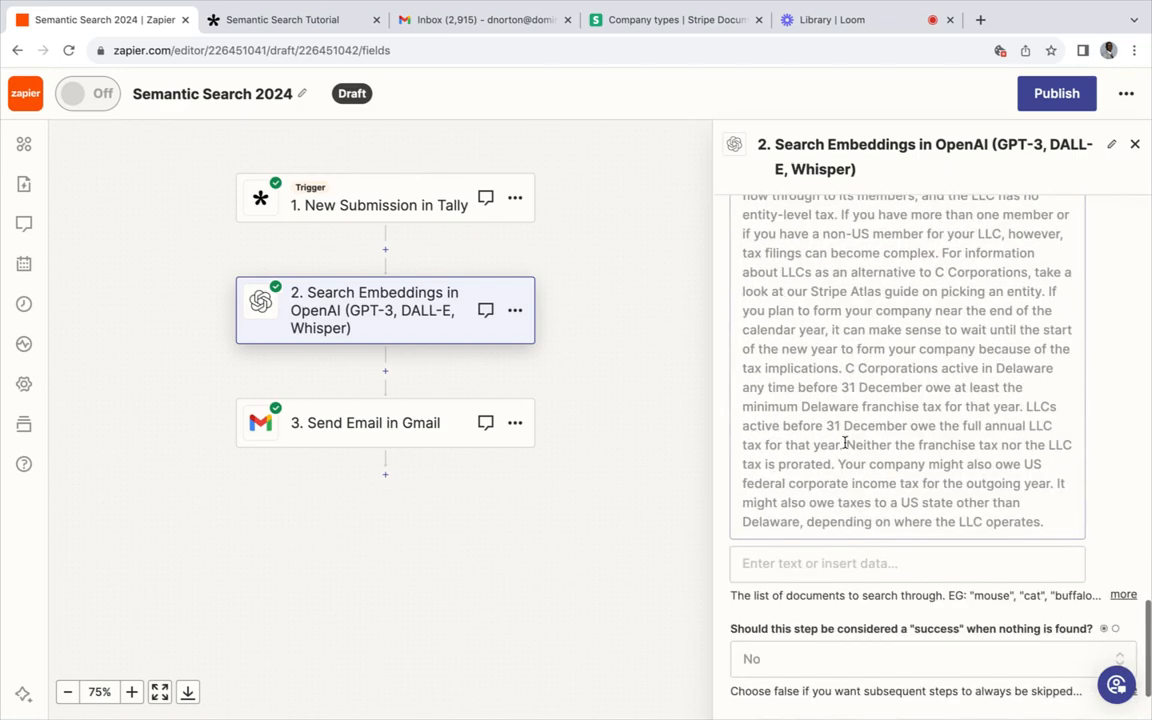
scroll(845, 442, "down", 2)
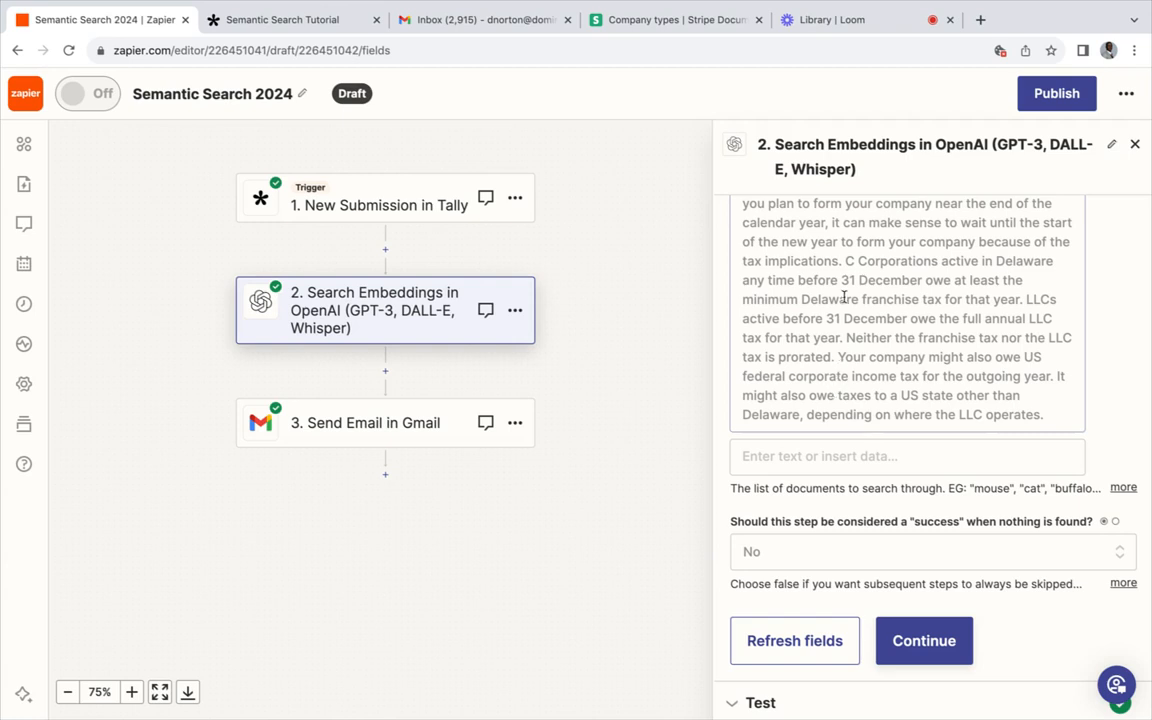
Inspect the Send Email action in Gmail, checking its subject and the question and answer fields mapped in the body.
left_click(363, 432)
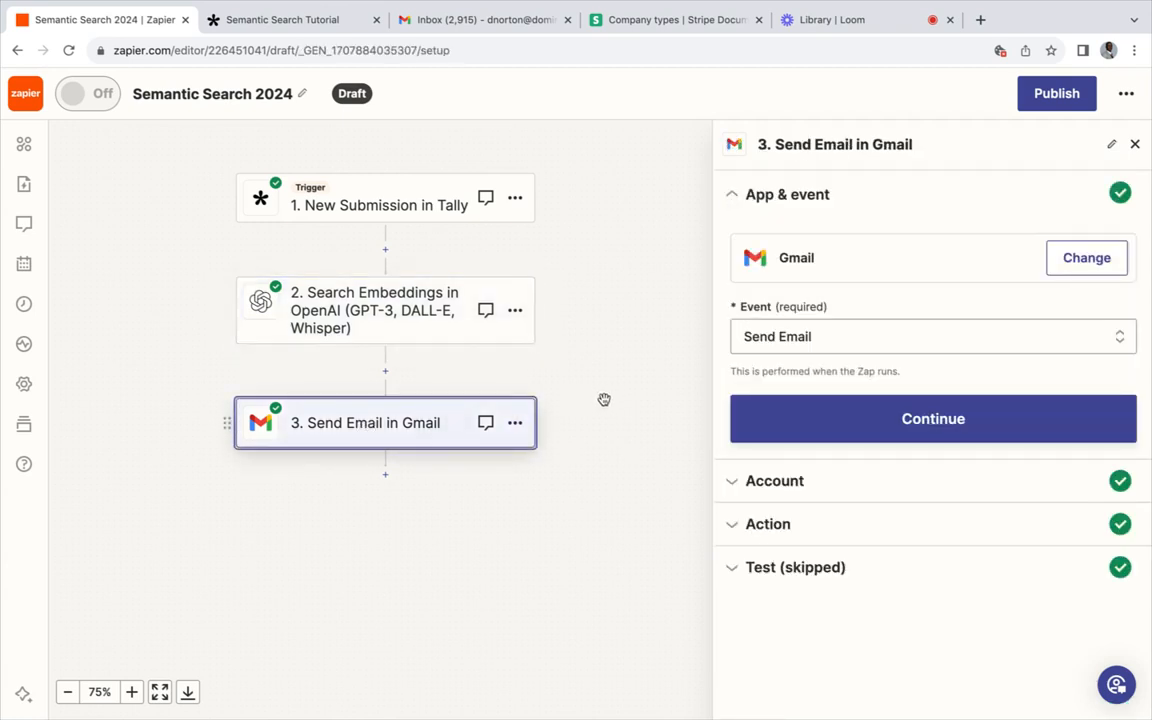
left_click(801, 521)
scroll(834, 400, "down", 8)
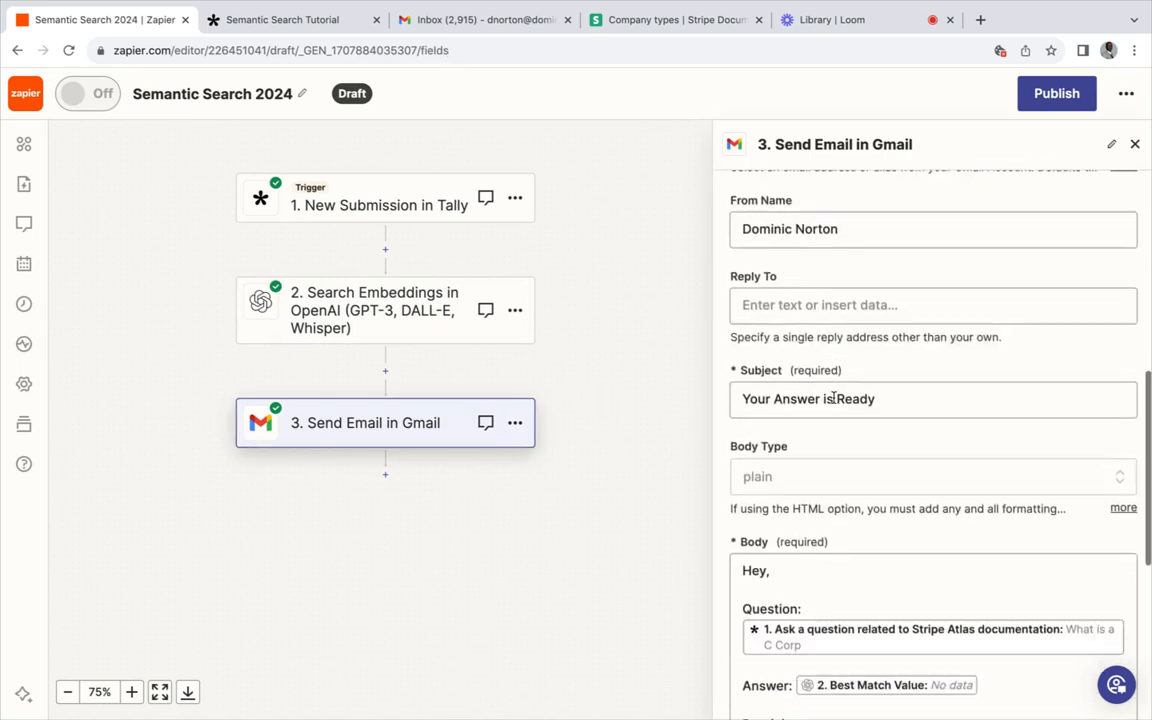
scroll(835, 404, "down", 3)
left_click(840, 396)
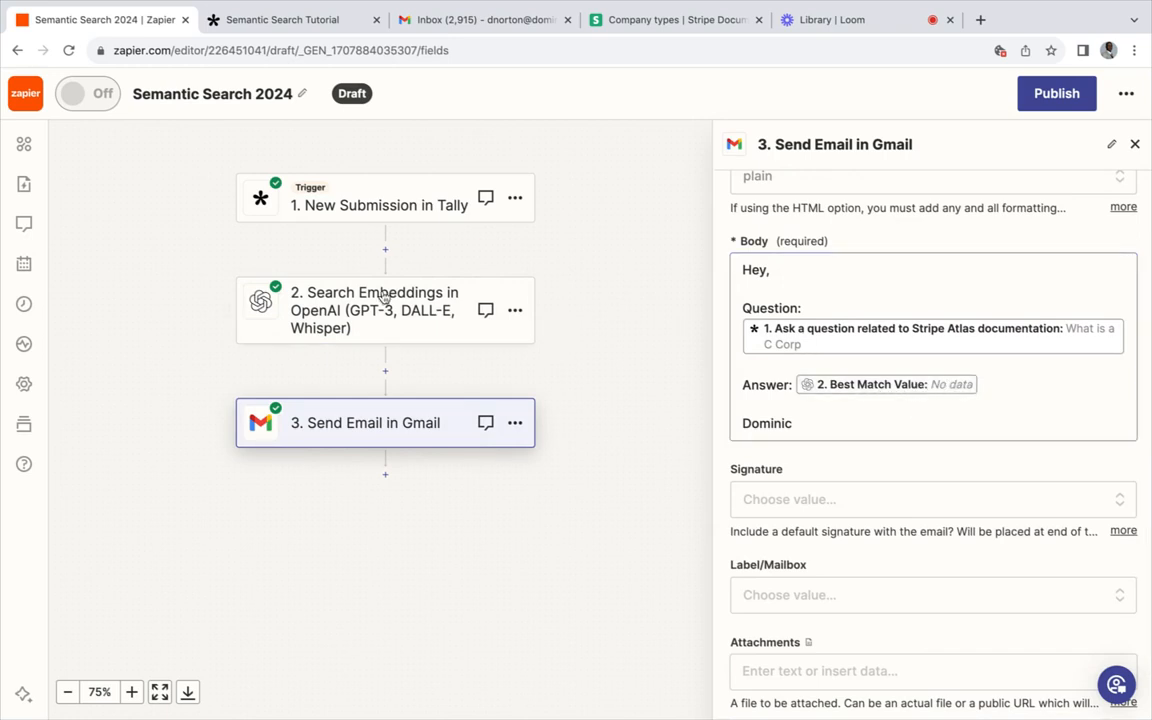
Reopen the Search Embeddings action and compare its query with the Stripe Atlas, C Corporation and LLC document texts.
left_click(362, 328)
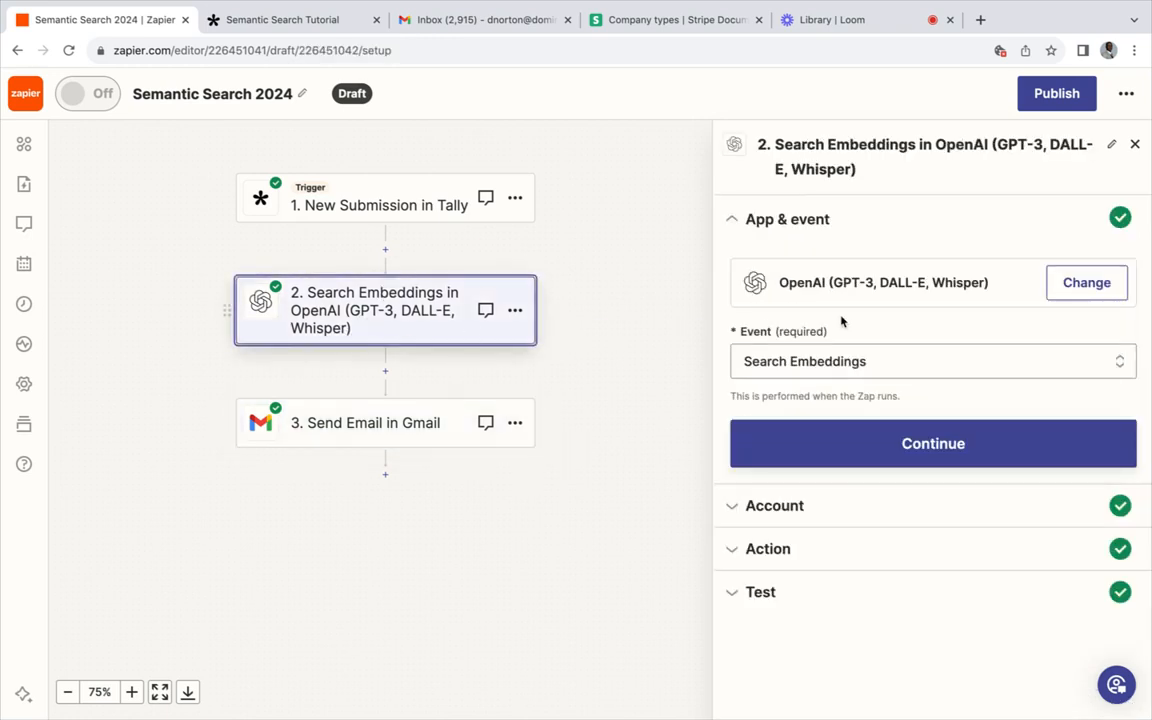
left_click(798, 550)
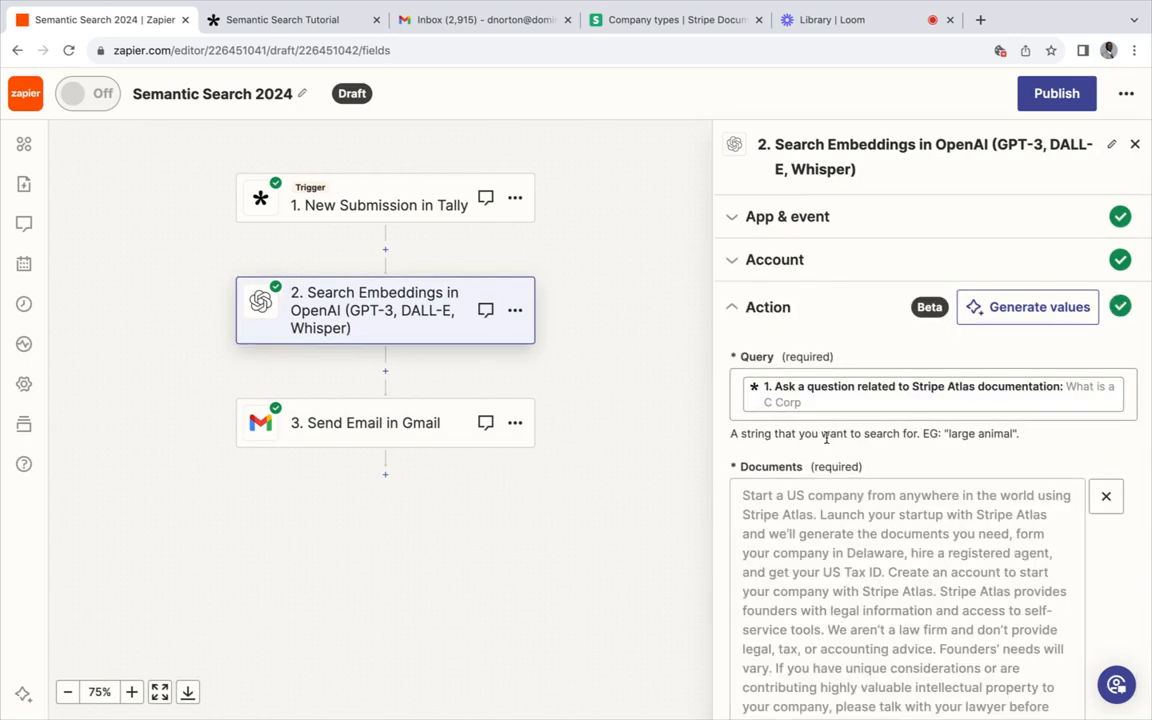
scroll(823, 440, "down", 5)
scroll(826, 437, "up", 4)
scroll(828, 437, "down", 1)
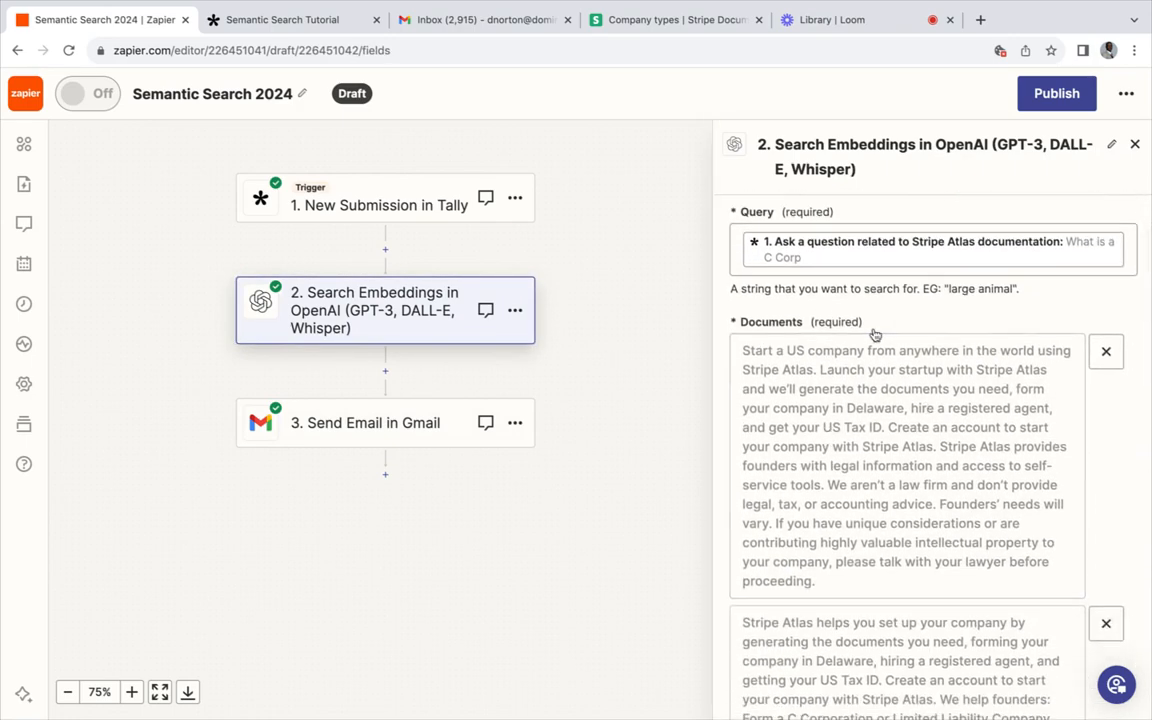
scroll(895, 368, "down", 1)
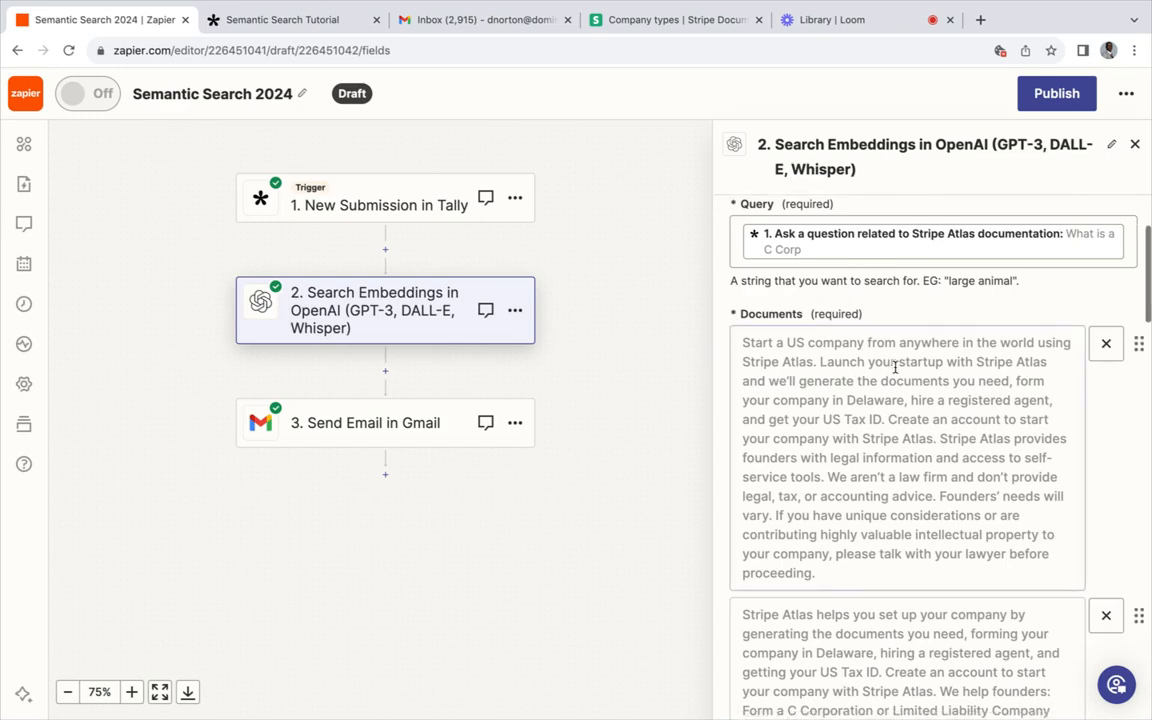
scroll(895, 368, "up", 1)
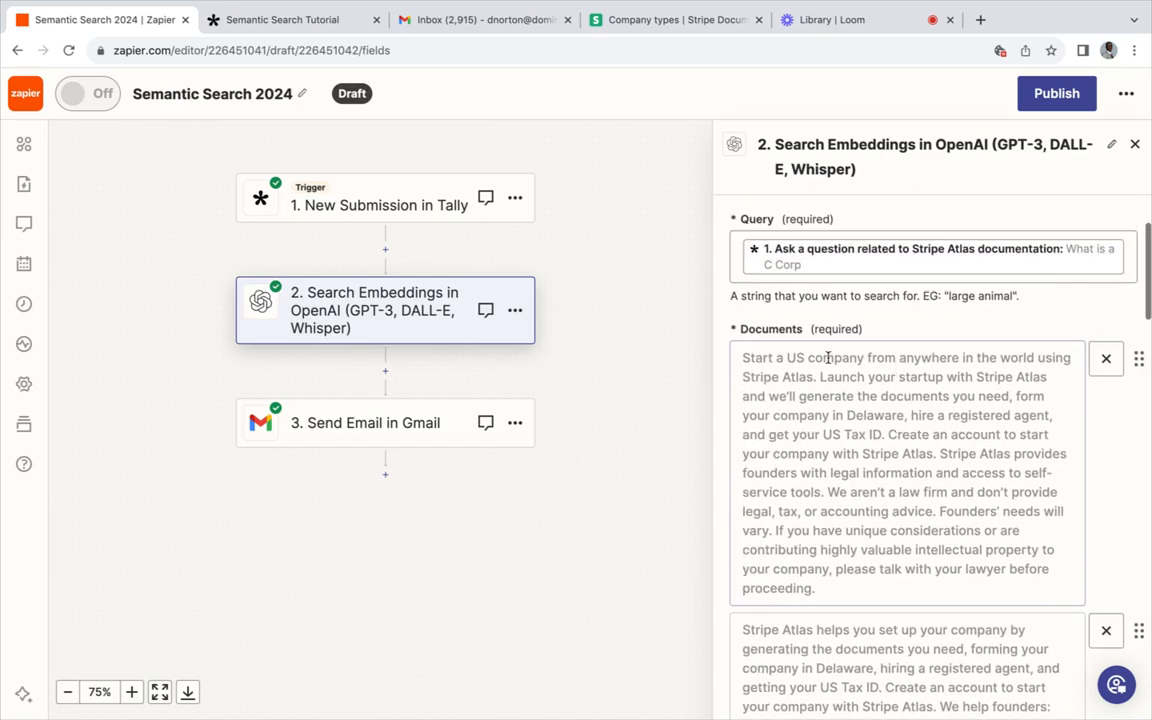
scroll(779, 383, "down", 10)
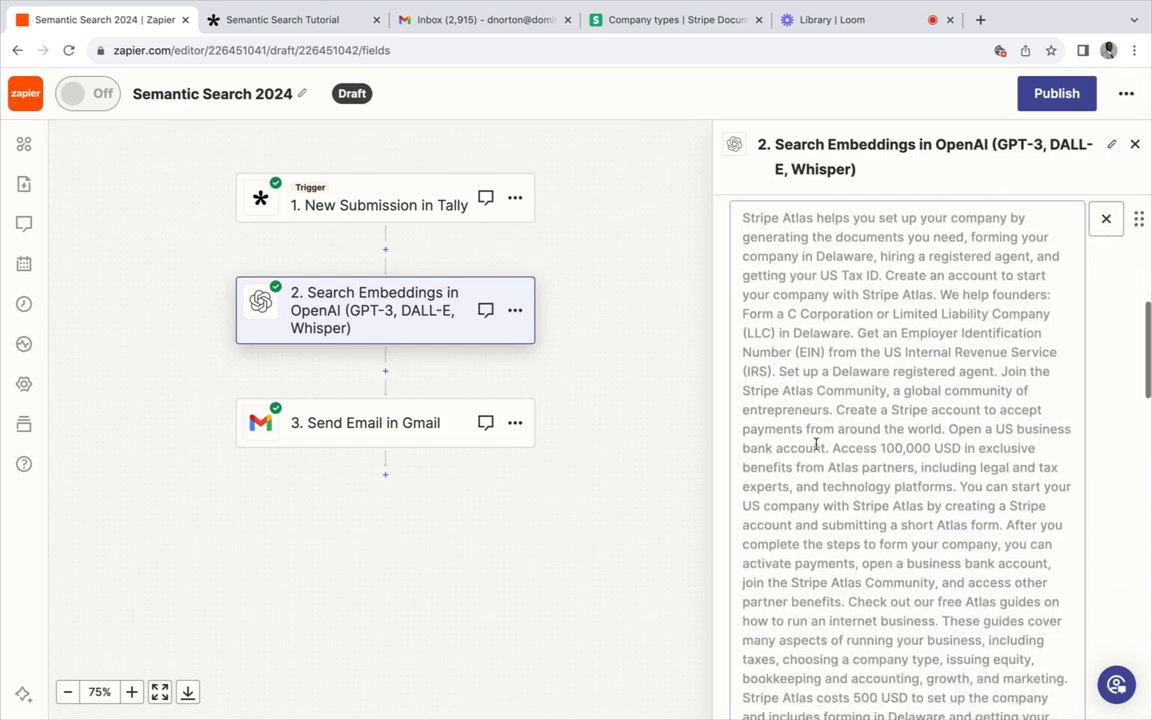
scroll(817, 447, "down", 10)
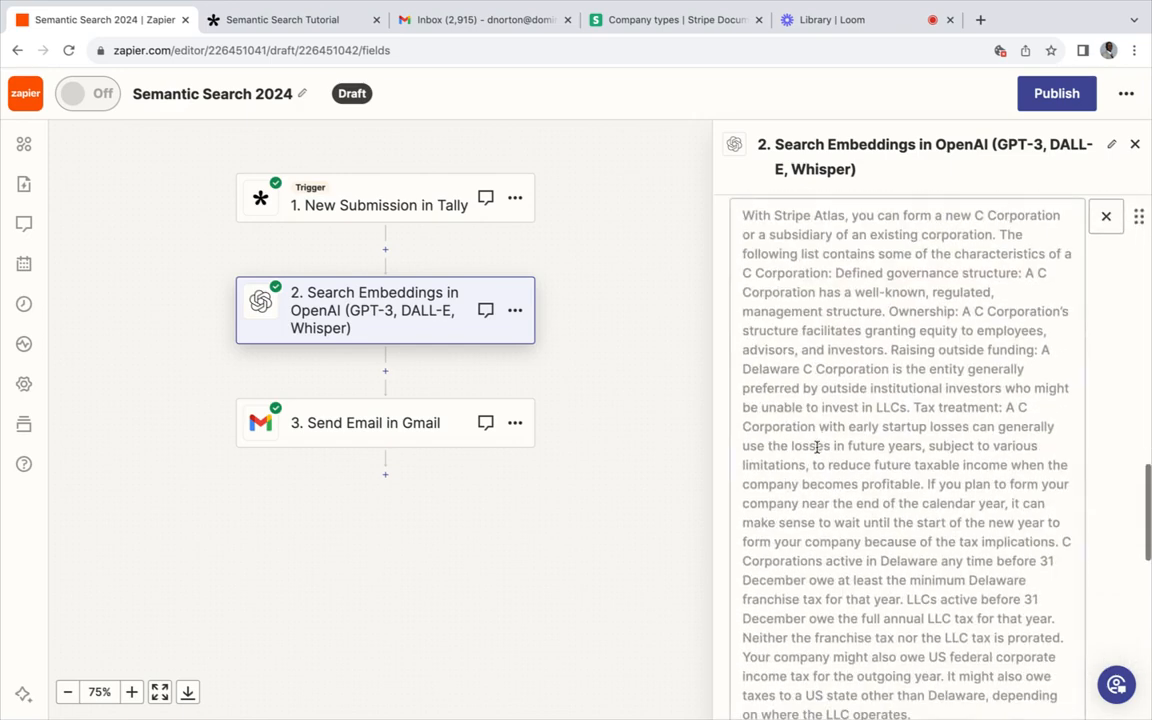
scroll(817, 447, "up", 10)
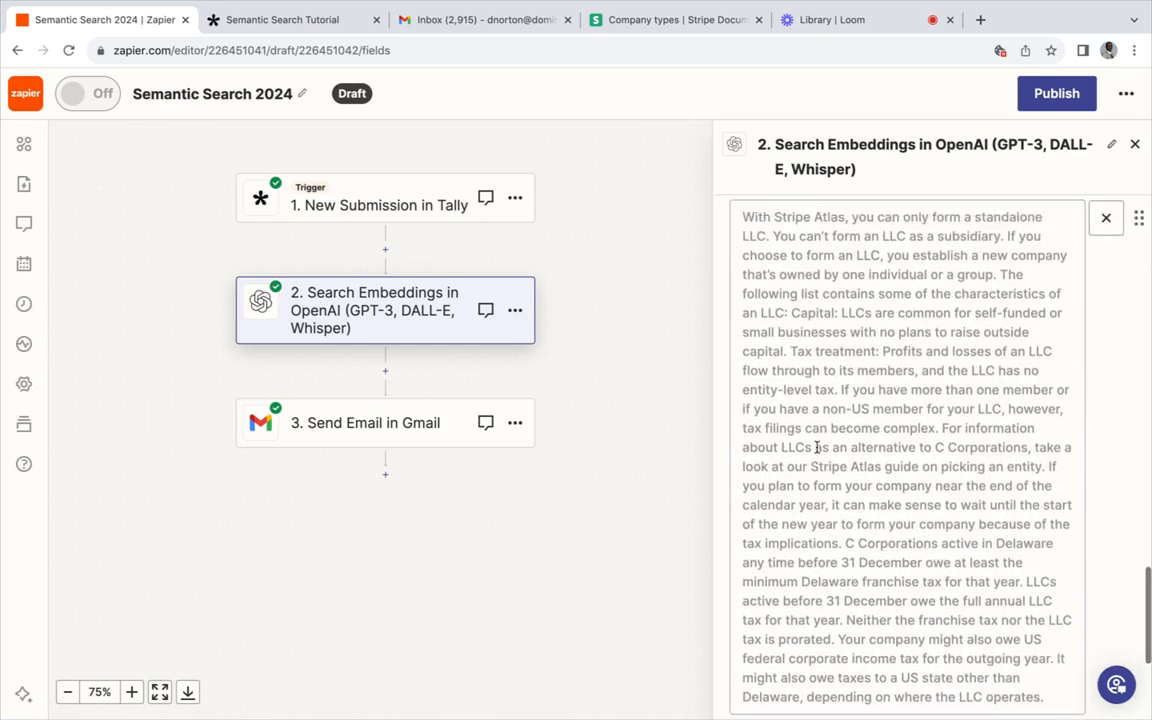
scroll(817, 447, "up", 10)
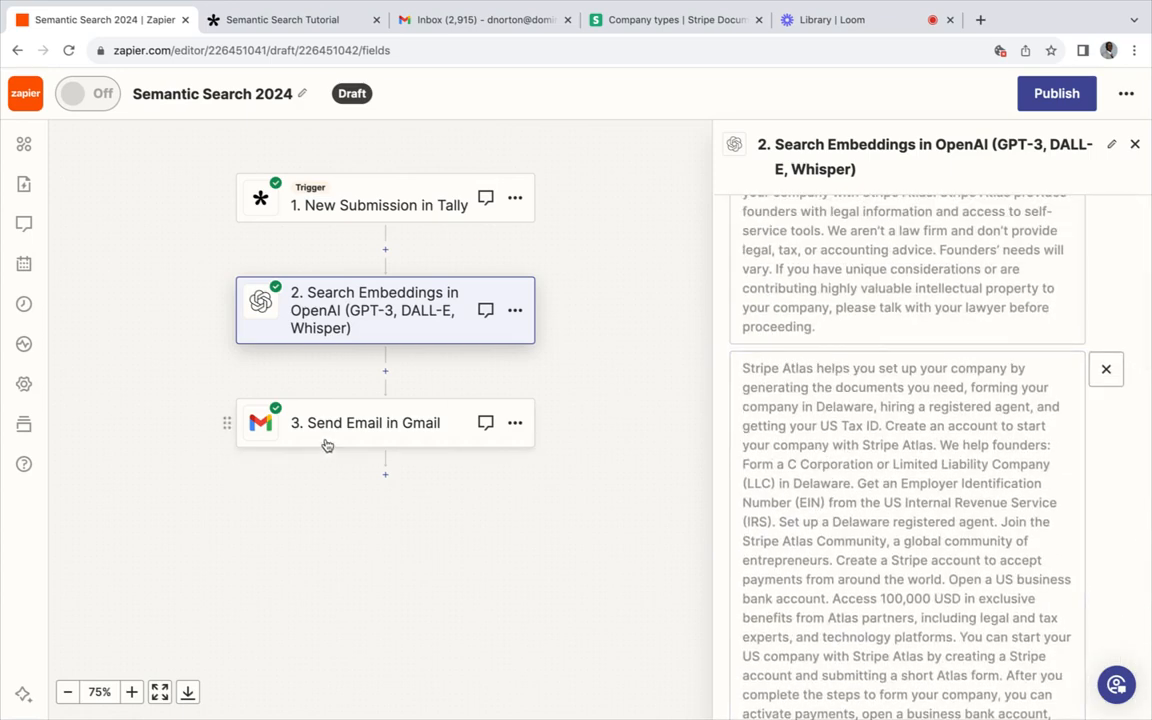
Review the Gmail email body again, looking at how the submitted question and Best Match Value are inserted.
left_click(324, 440)
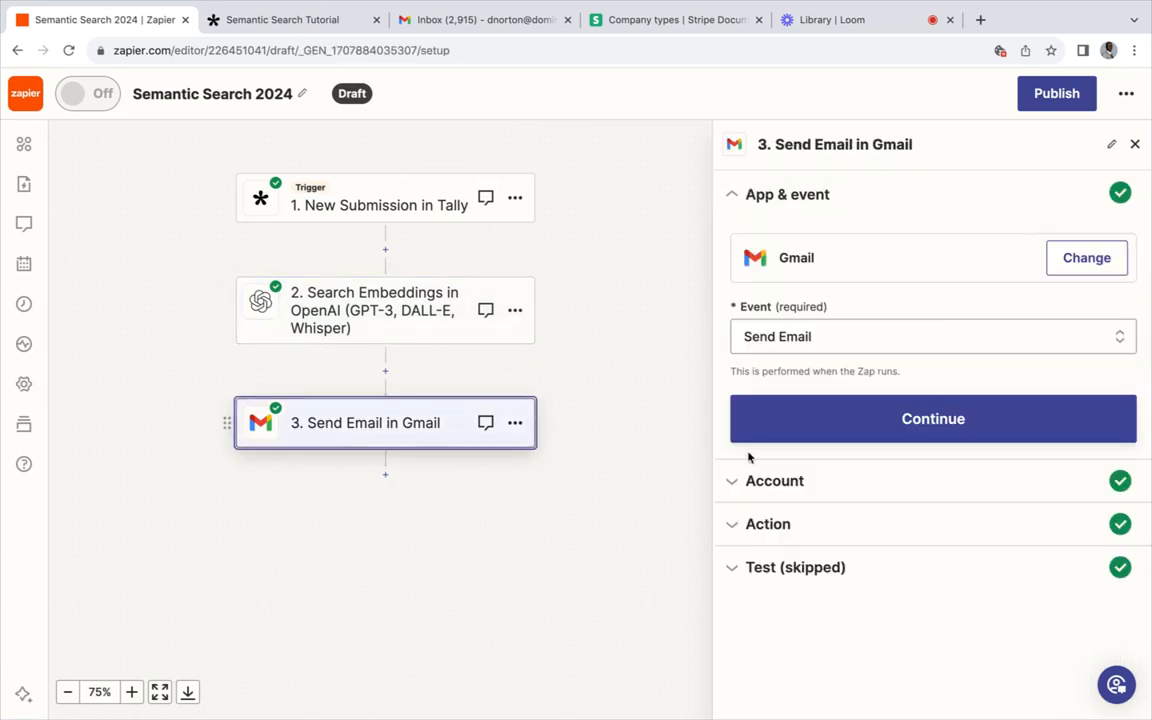
left_click(869, 532)
scroll(872, 530, "down", 10)
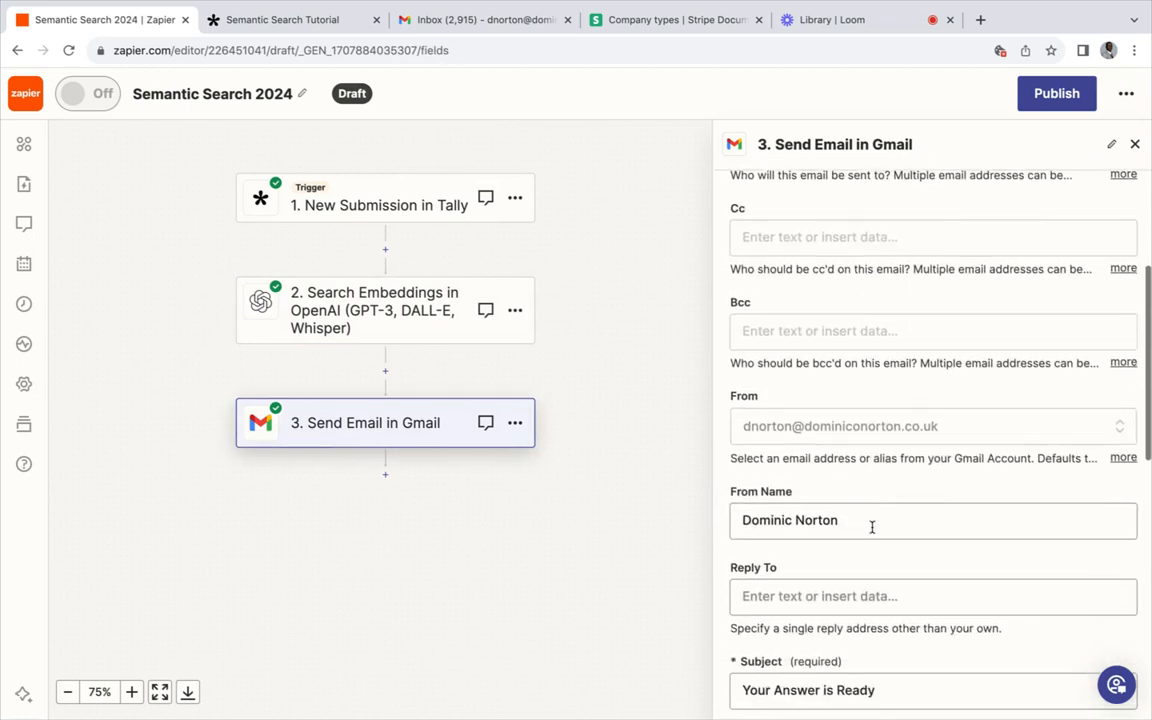
scroll(872, 528, "down", 3)
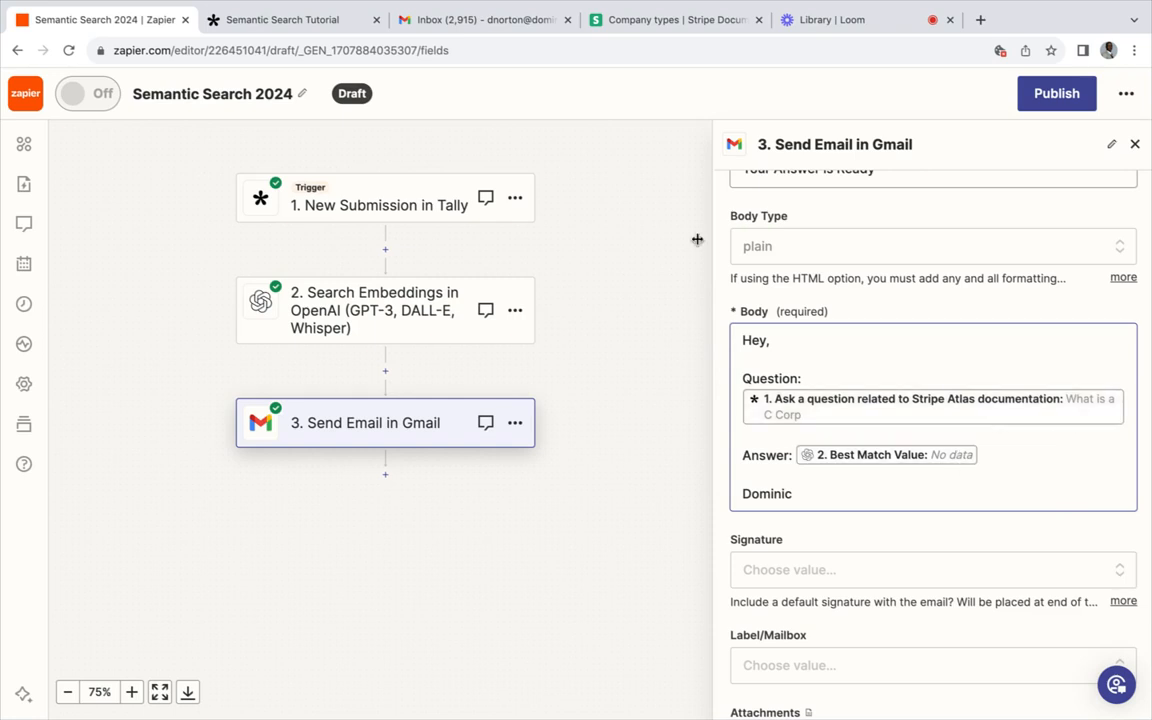
Reopen the Search Embeddings action and examine the returned item values and scores in its test data.
left_click(440, 330)
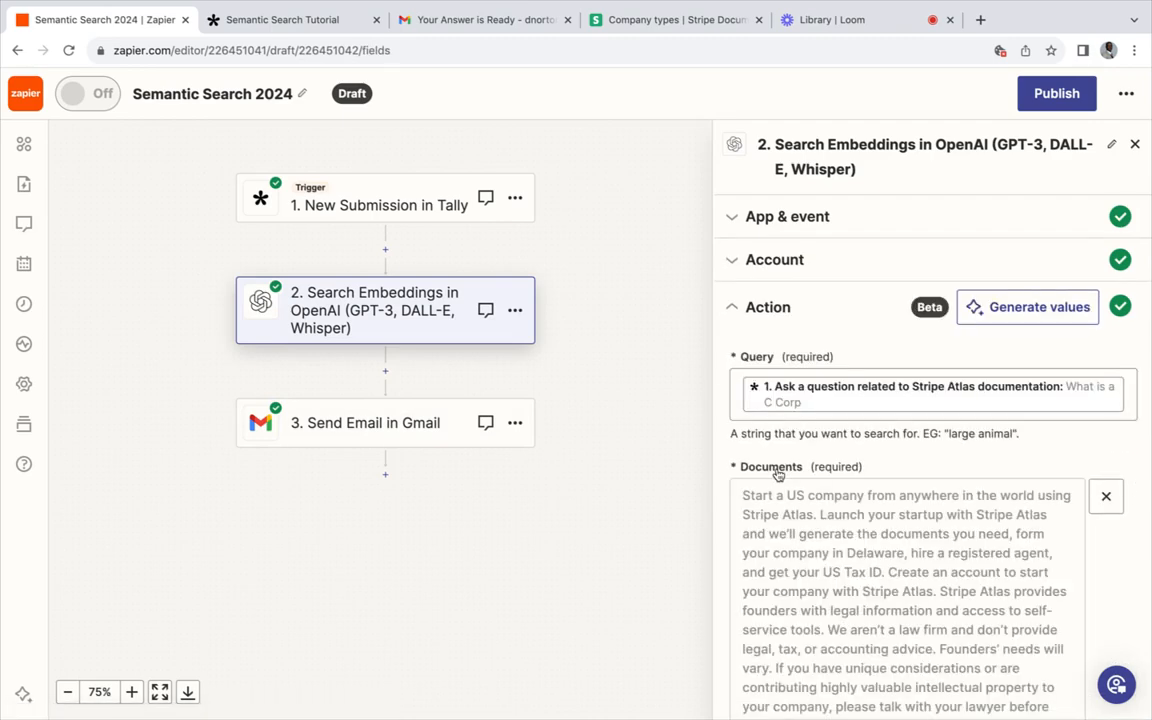
scroll(773, 434, "down", 15)
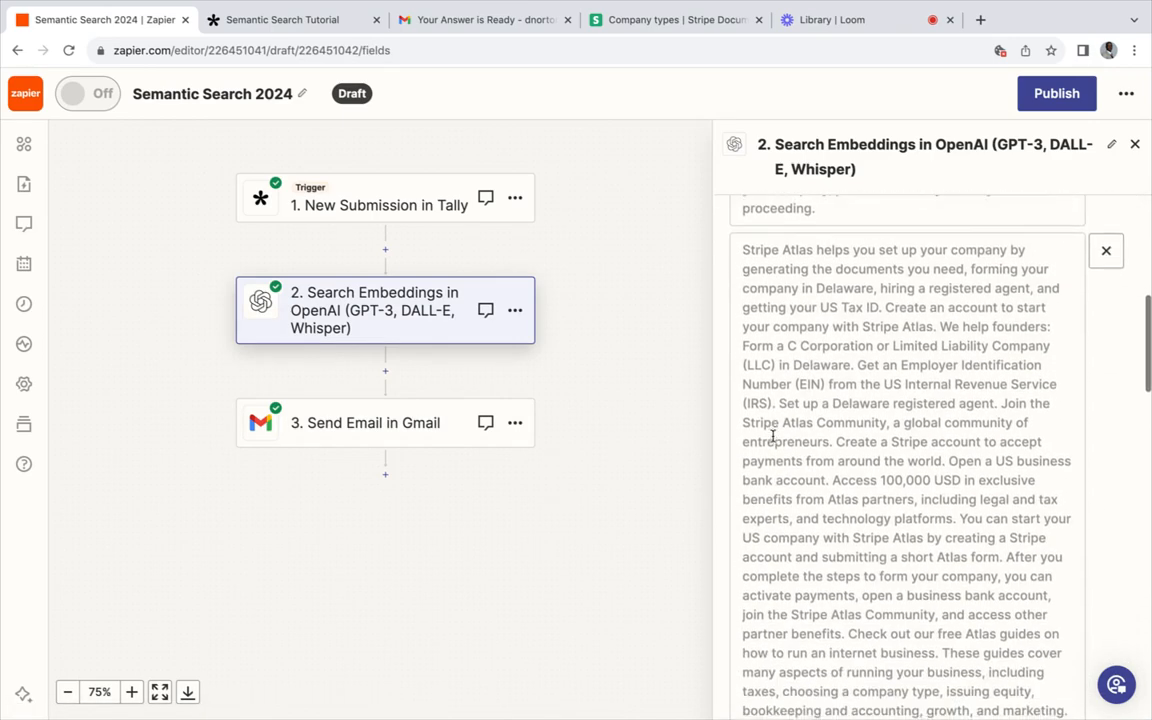
left_click(912, 637)
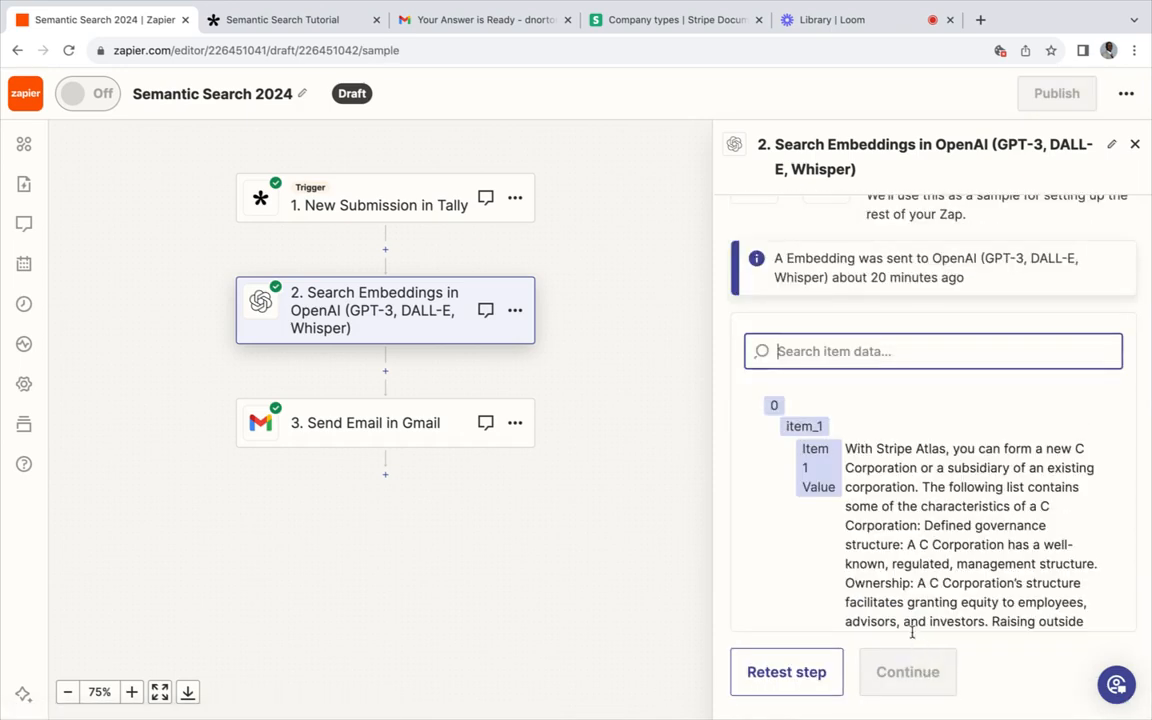
scroll(848, 455, "down", 1)
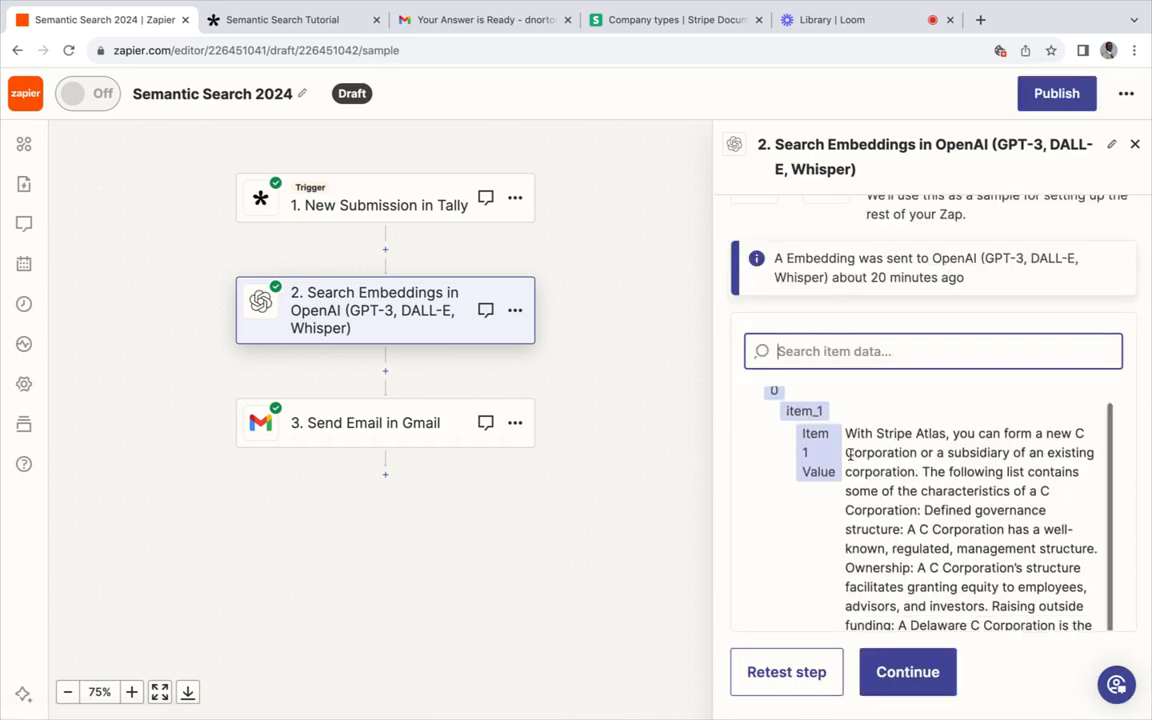
scroll(890, 465, "down", 2)
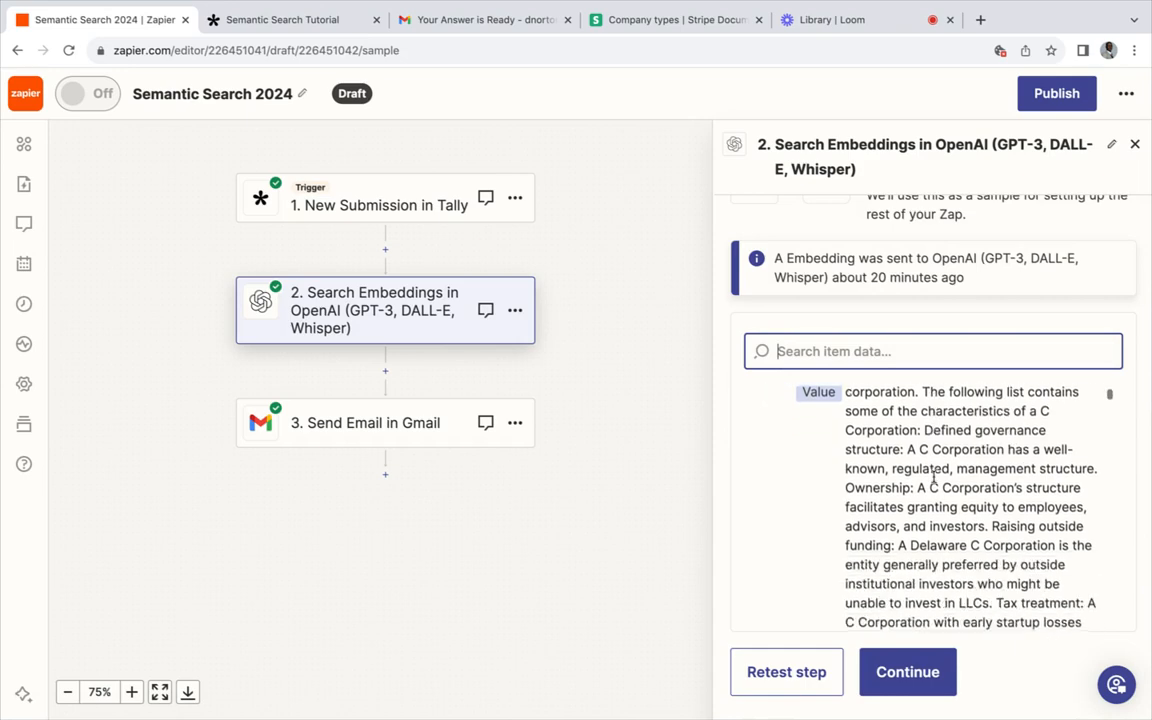
scroll(933, 476, "up", 2)
scroll(933, 476, "down", 10)
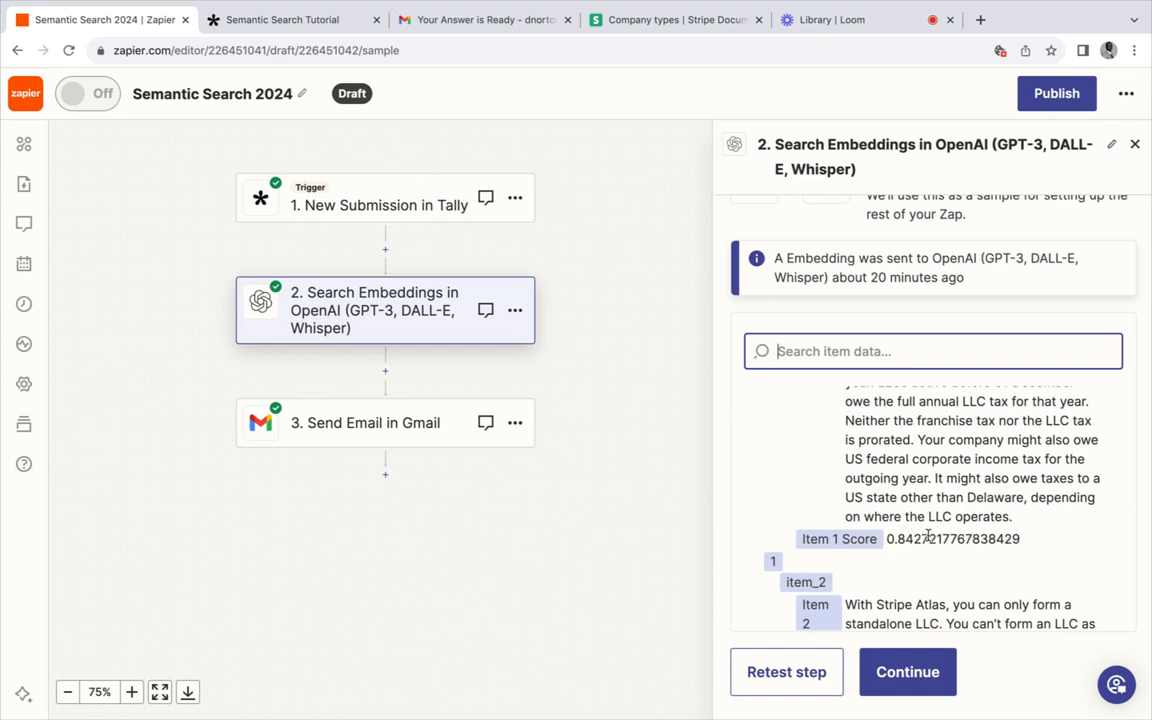
Proceed through the Send Email action's event, account and message settings, and retest it to send a fresh email.
left_click(910, 669)
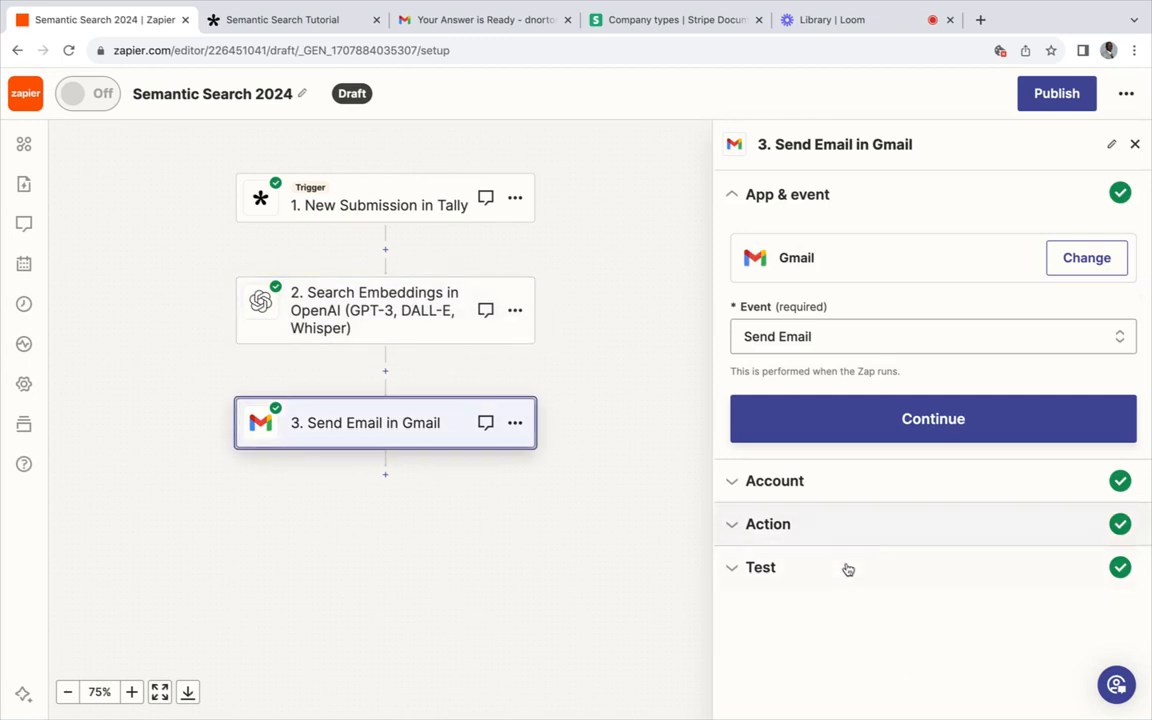
left_click(908, 424)
left_click(812, 462)
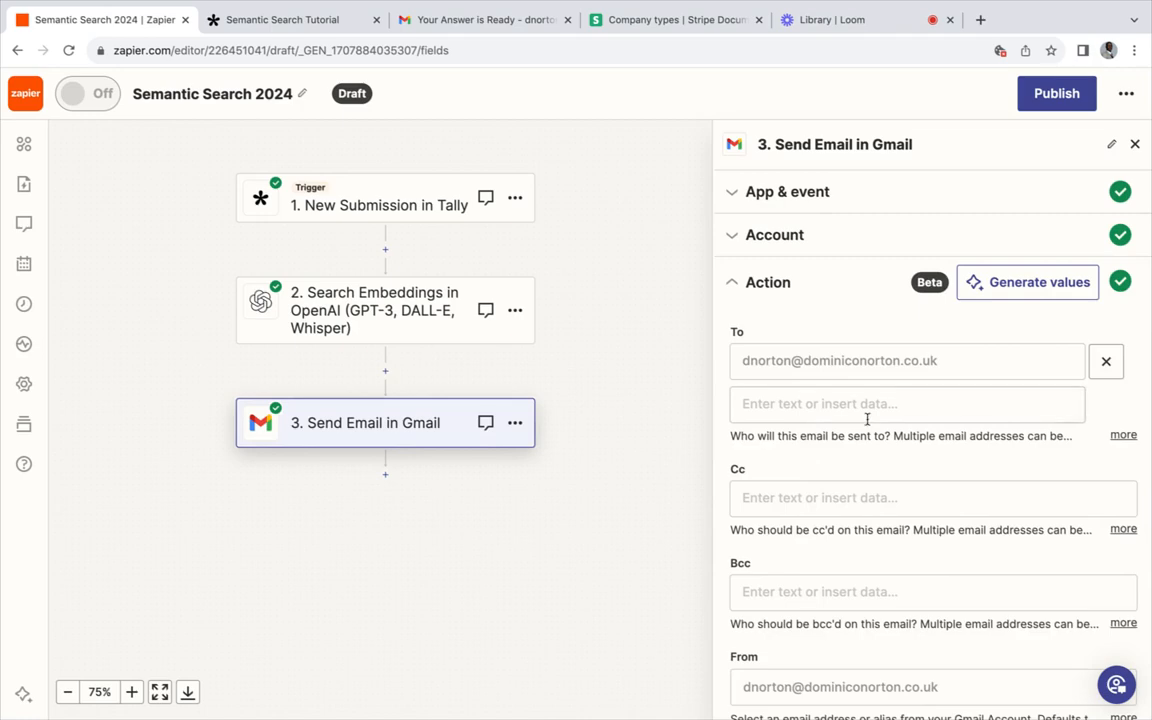
scroll(867, 419, "down", 10)
left_click(896, 652)
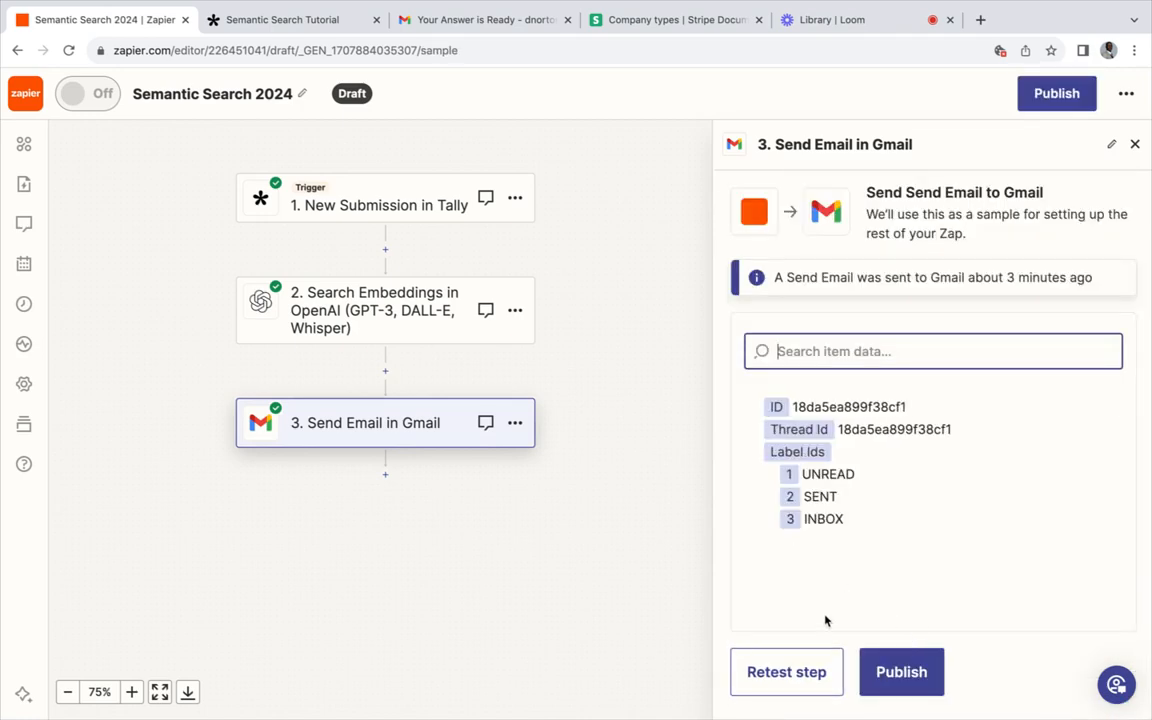
left_click(789, 676)
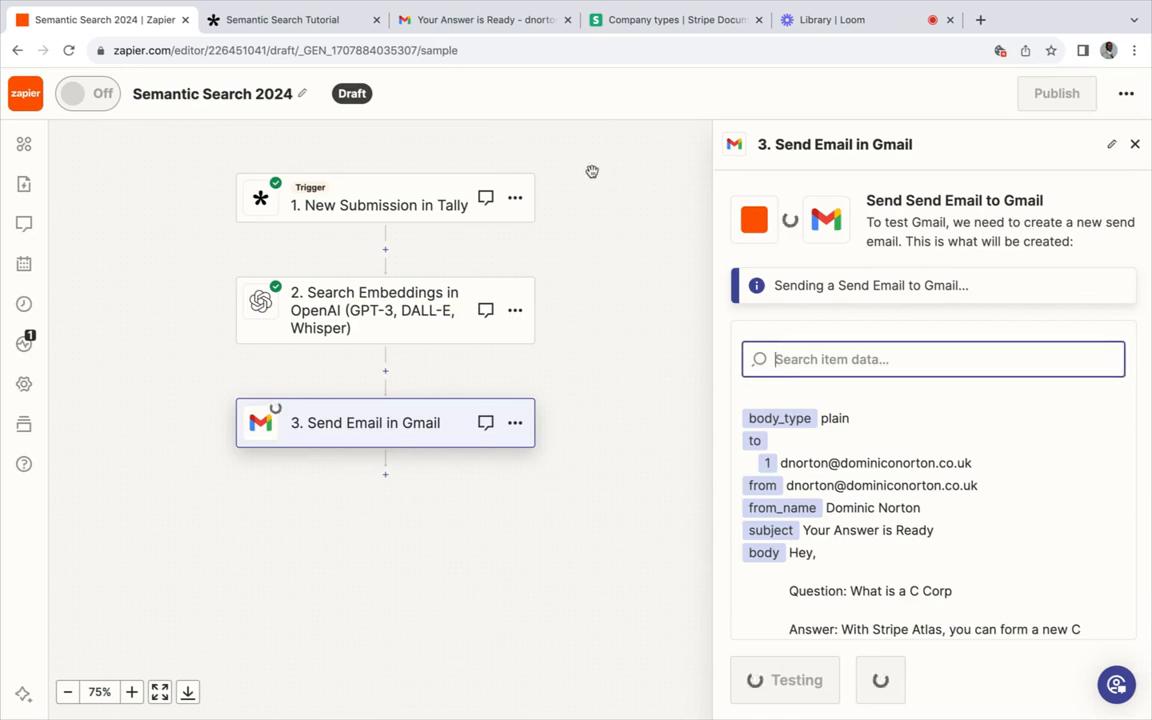
Switch to Gmail, reload the inbox and read the newest "Your Answer is Ready" email.
left_click(505, 20)
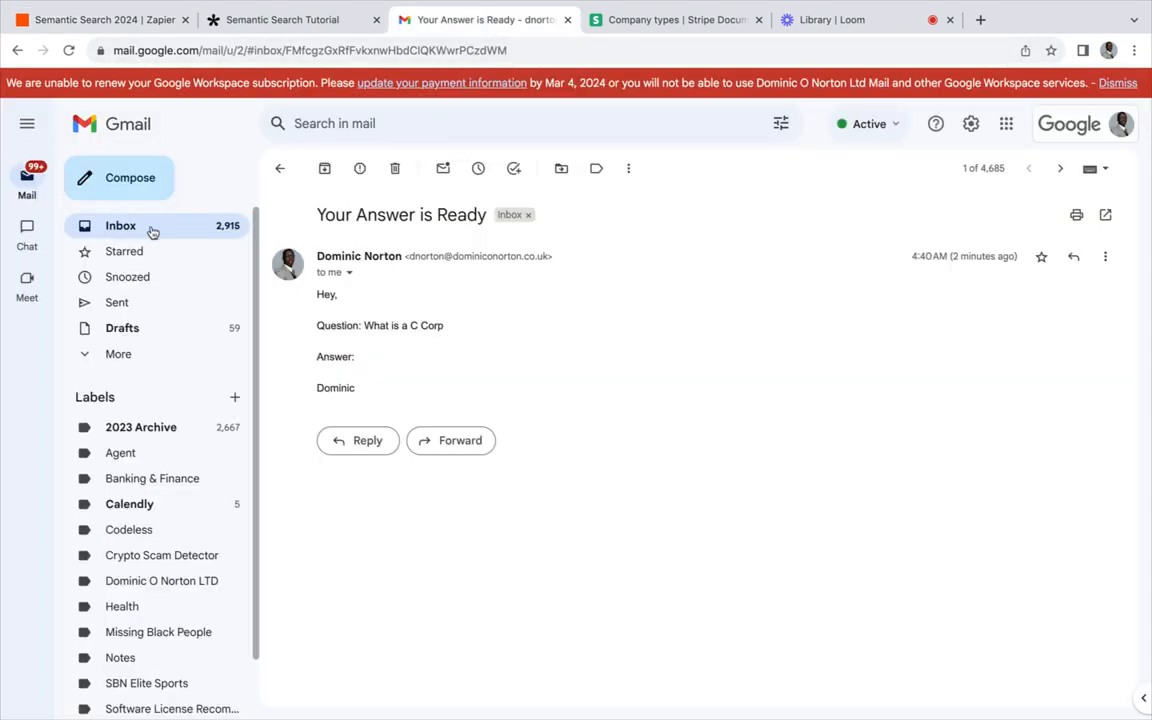
left_click(152, 232)
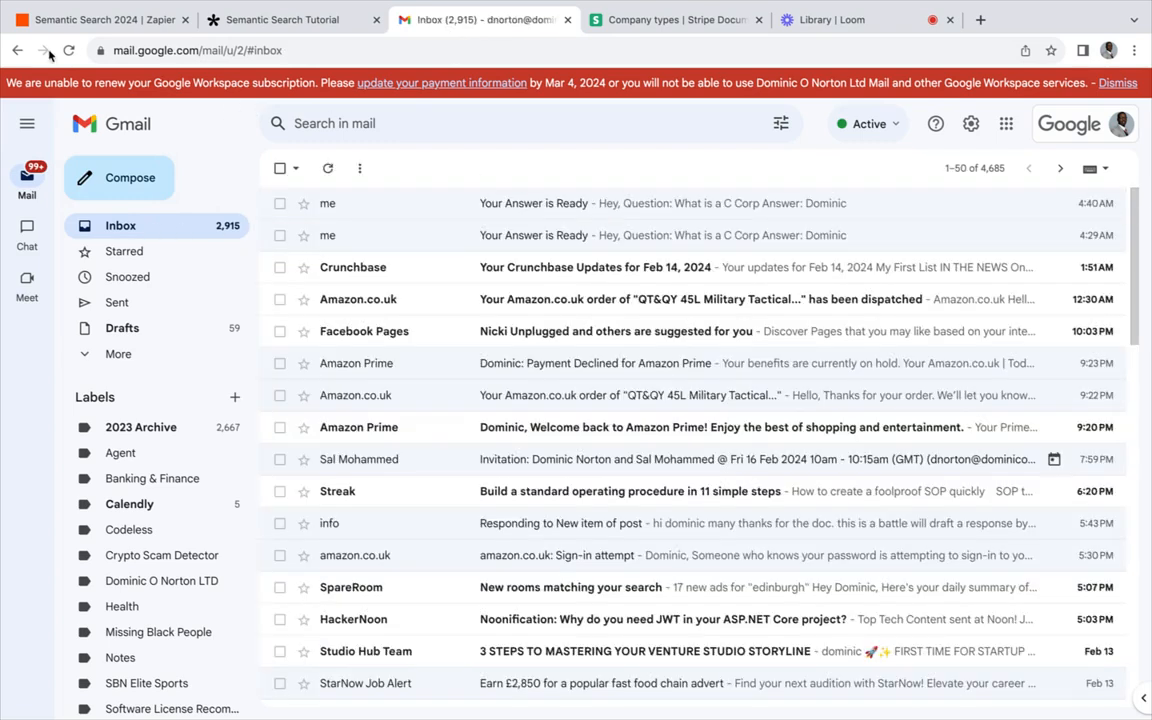
left_click(68, 50)
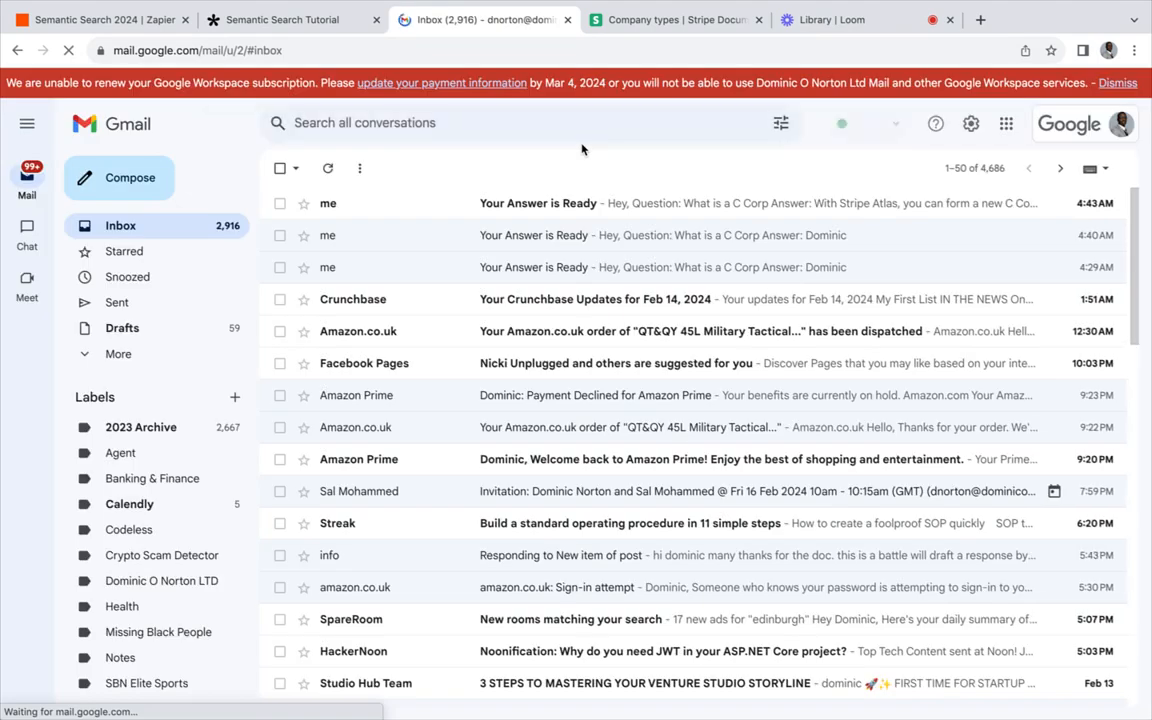
left_click(592, 206)
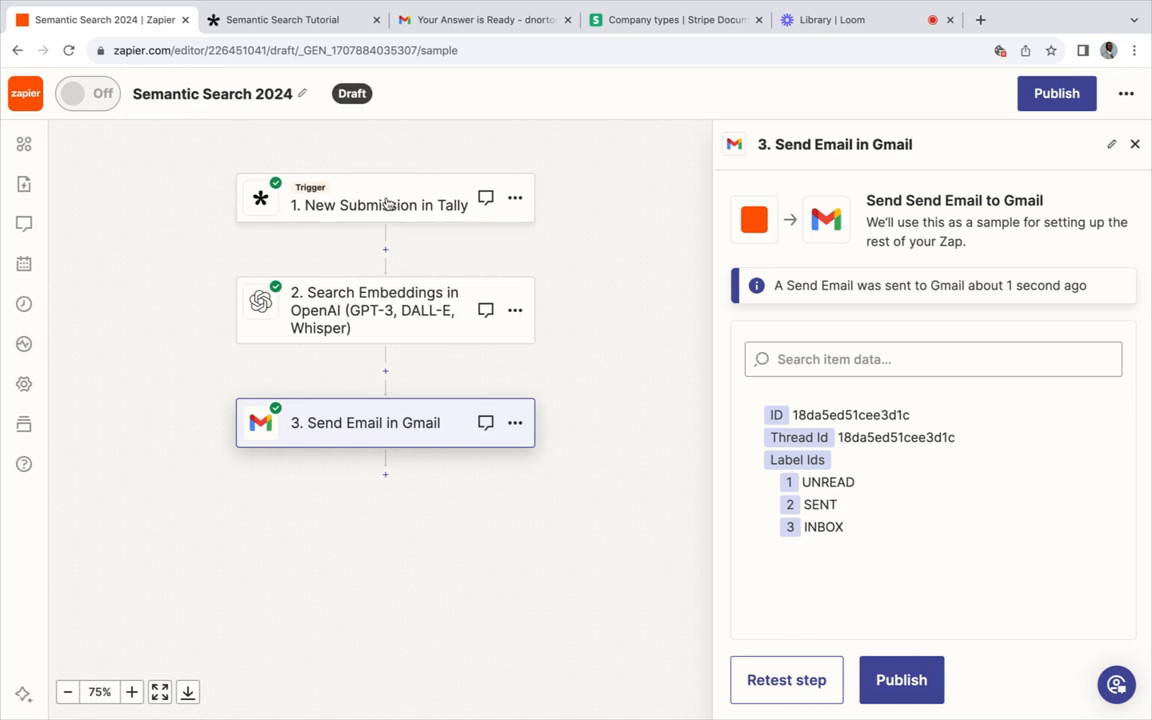
Switch back to Zapier and review the Search Embeddings action followed by the Send Email action.
left_click(347, 310)
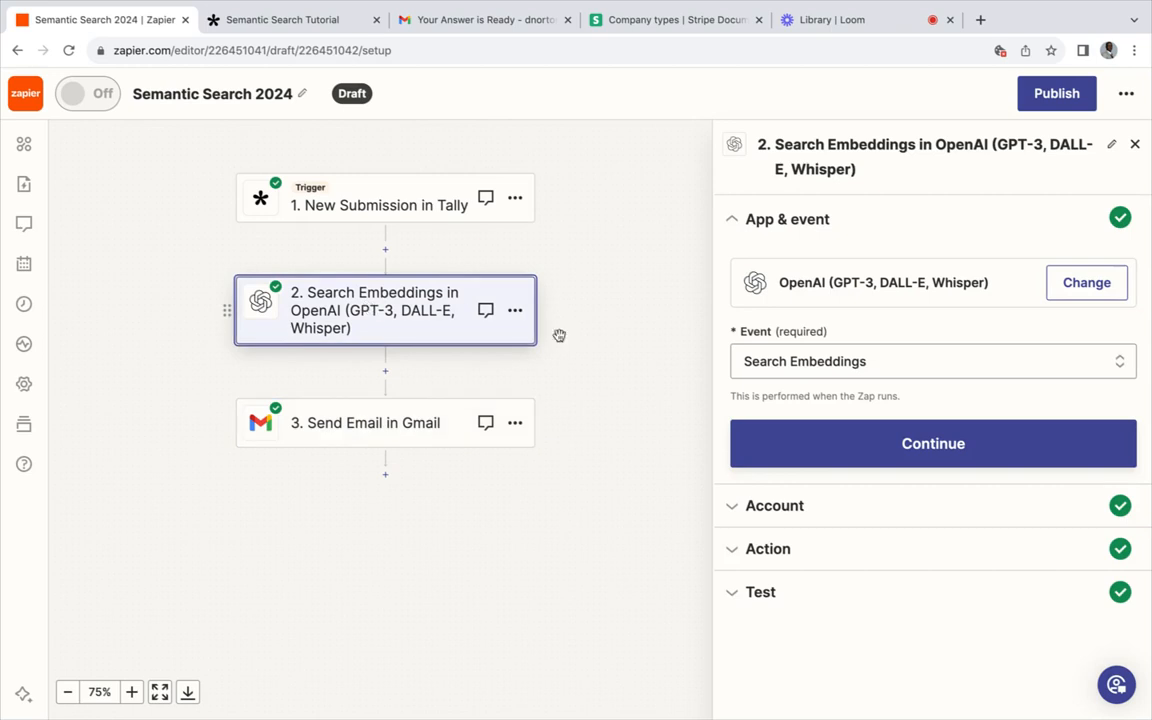
left_click(366, 426)
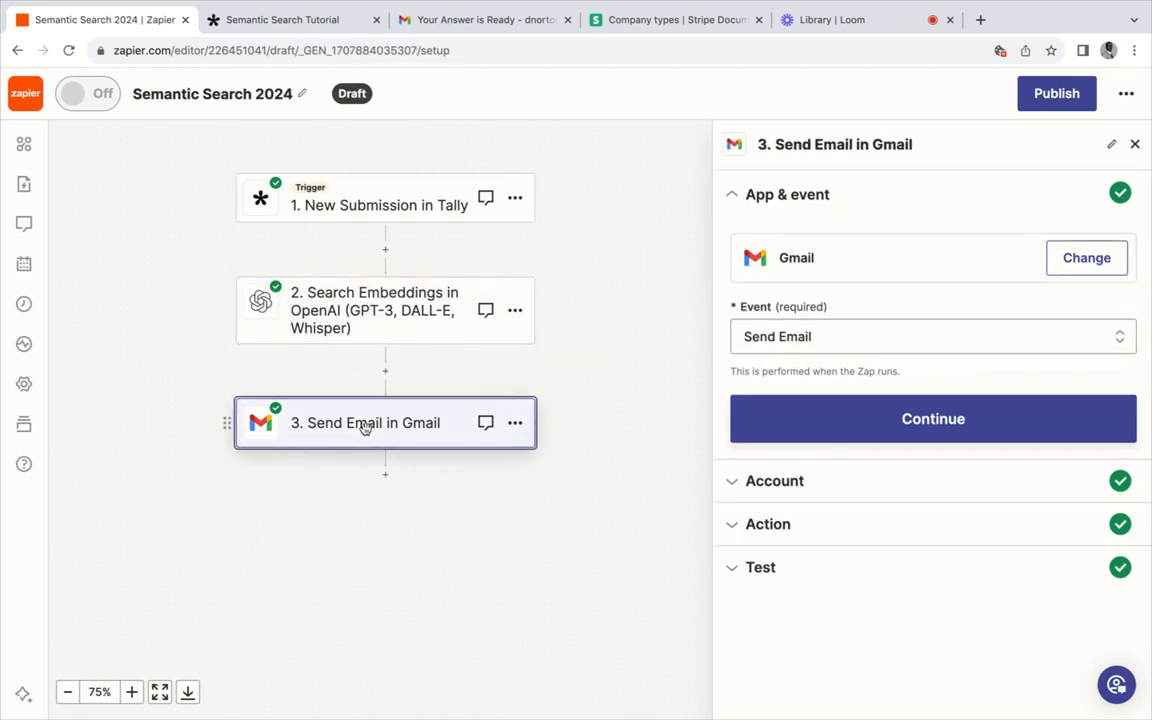